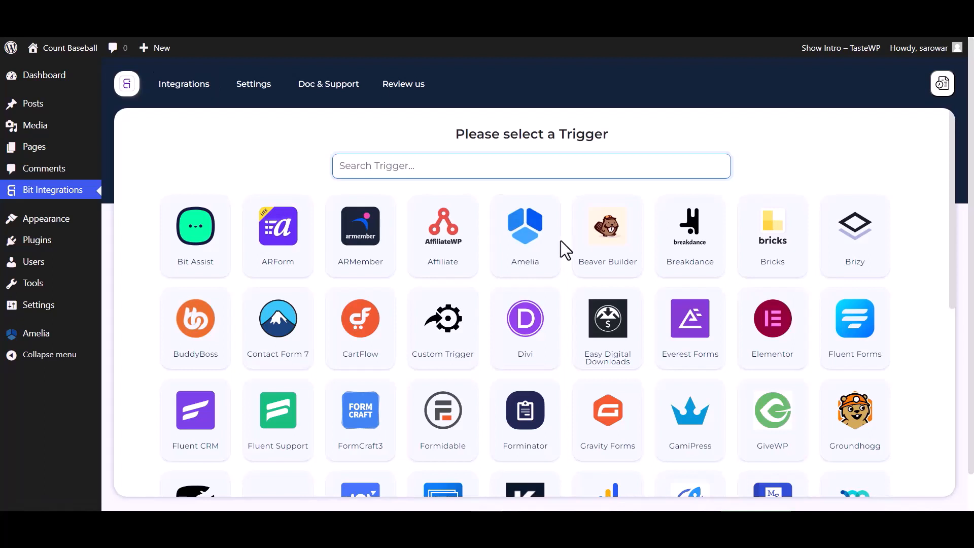
Step: Choose Amelia as the trigger, copy its webhook URL and start fetching the webhook response
click(542, 255)
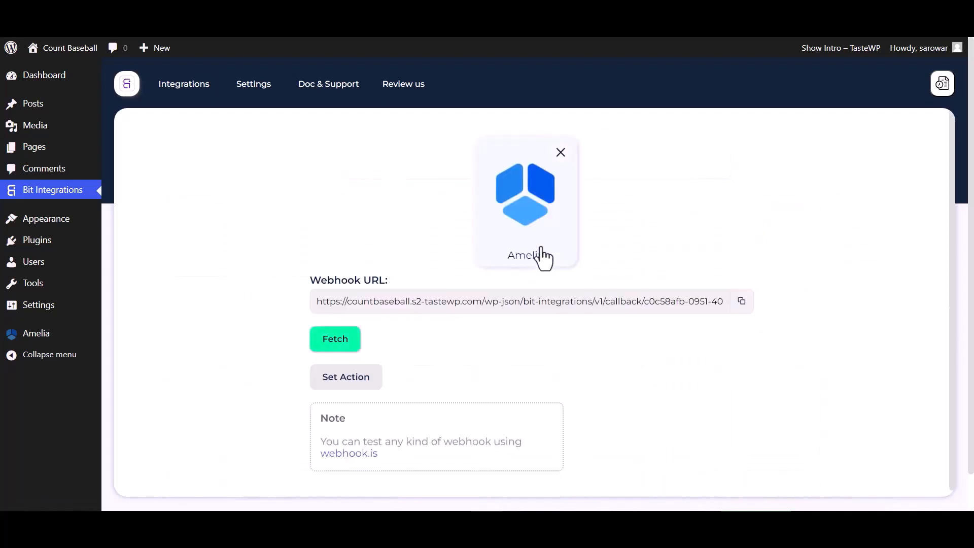
click(741, 301)
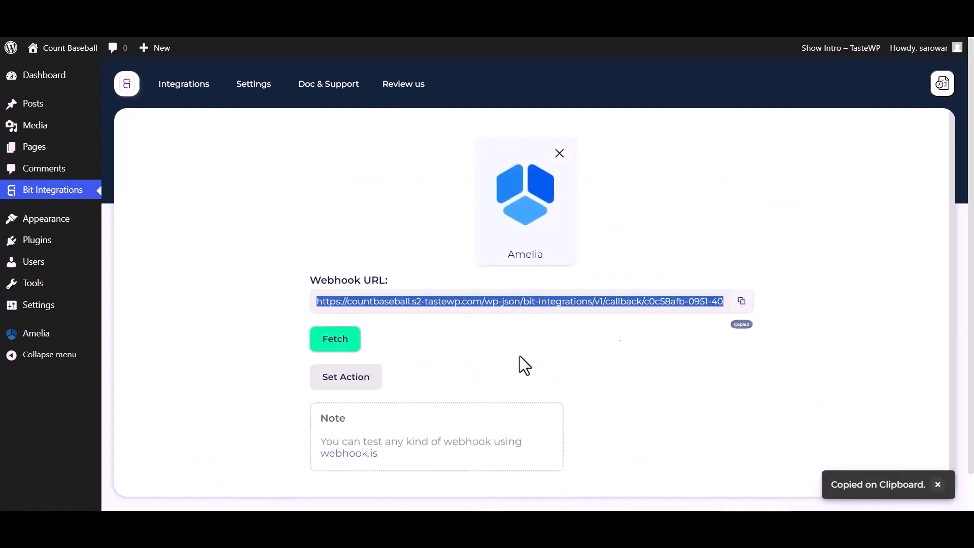
click(341, 349)
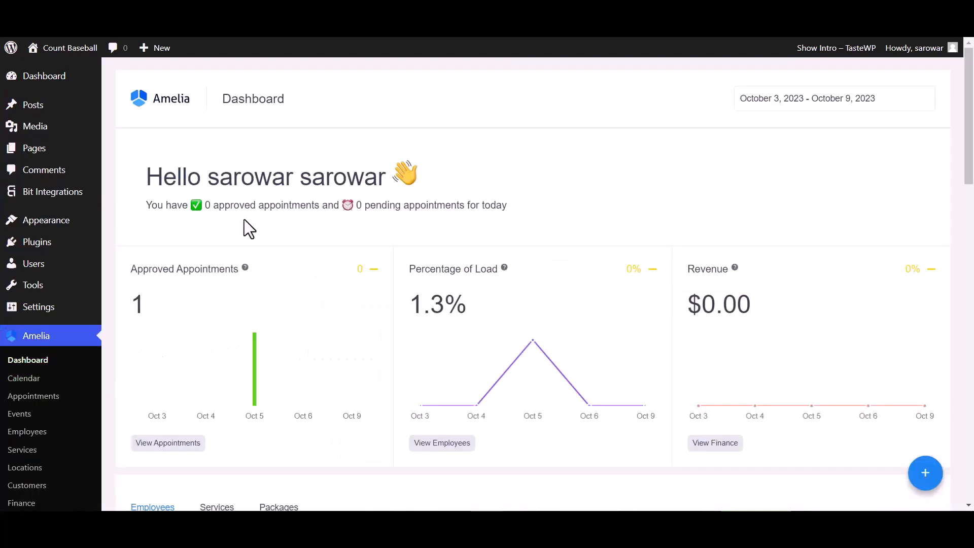
Step: Add a new web hook in the Integrations settings of the Amelia plugin
scroll(32, 476, down, 5)
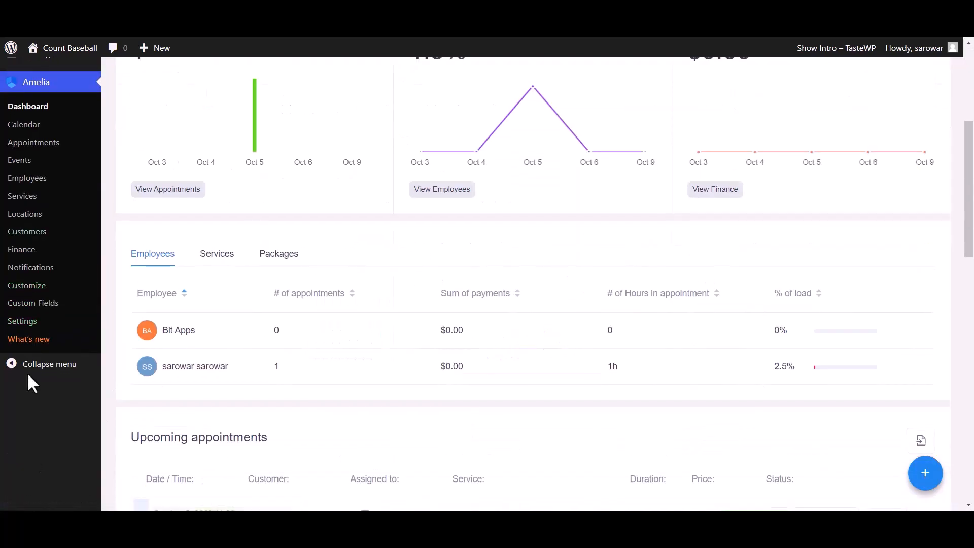
click(25, 321)
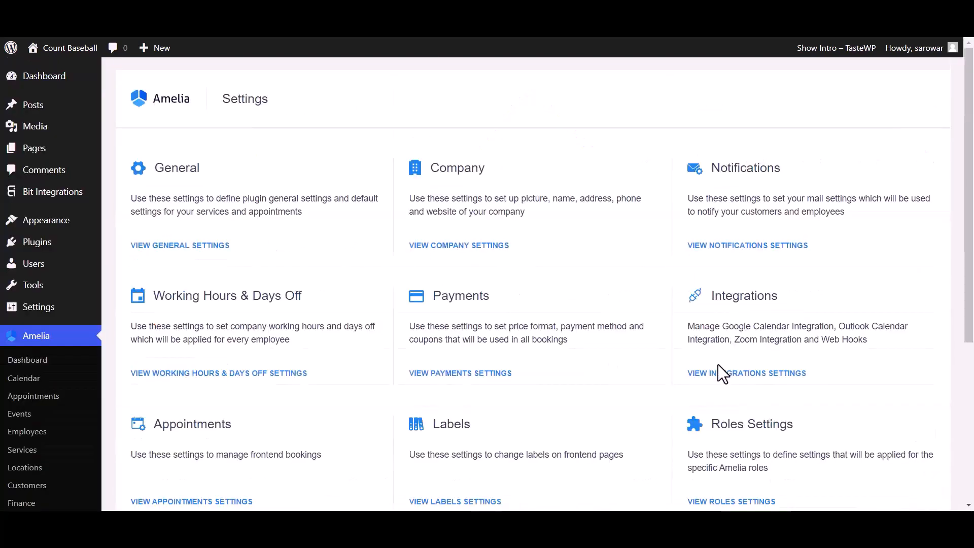
scroll(721, 345, down, 1)
click(730, 310)
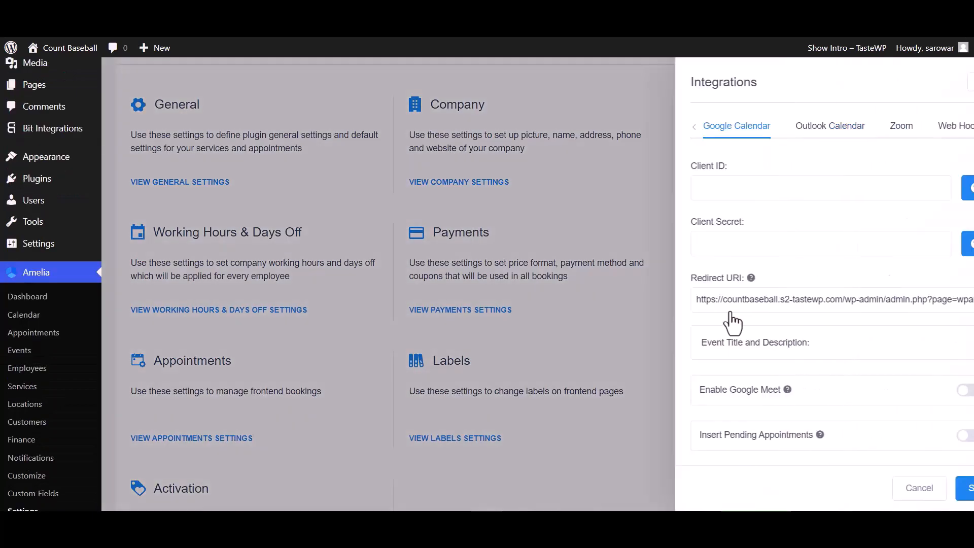
click(915, 125)
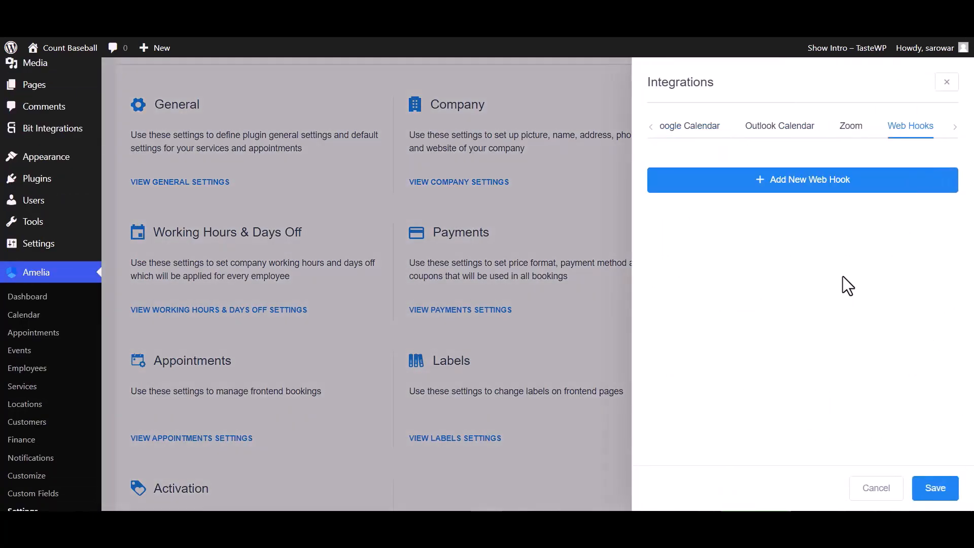
click(825, 191)
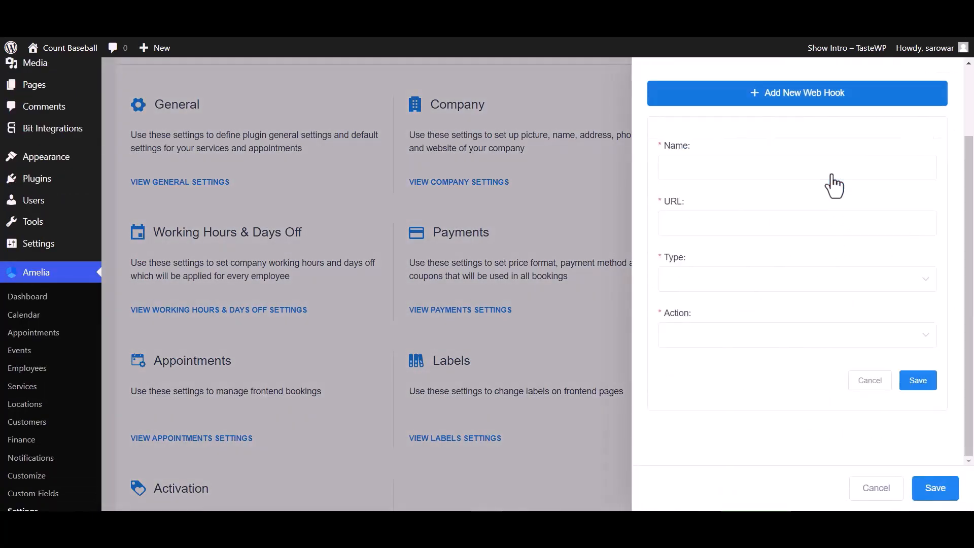
Step: Name the web hook Bit Integrations and paste the copied webhook URL as its URL
click(704, 172)
text(B)
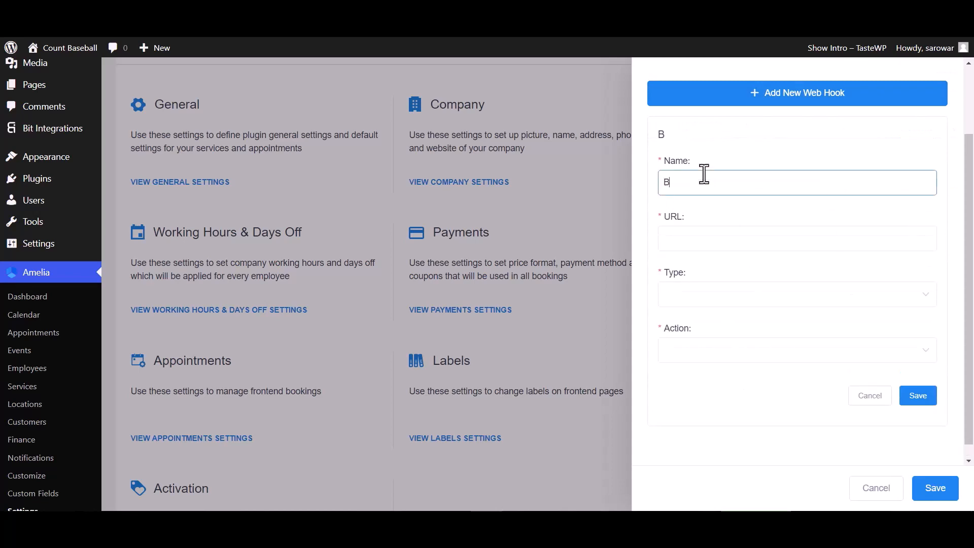
text(it Integrations)
click(698, 240)
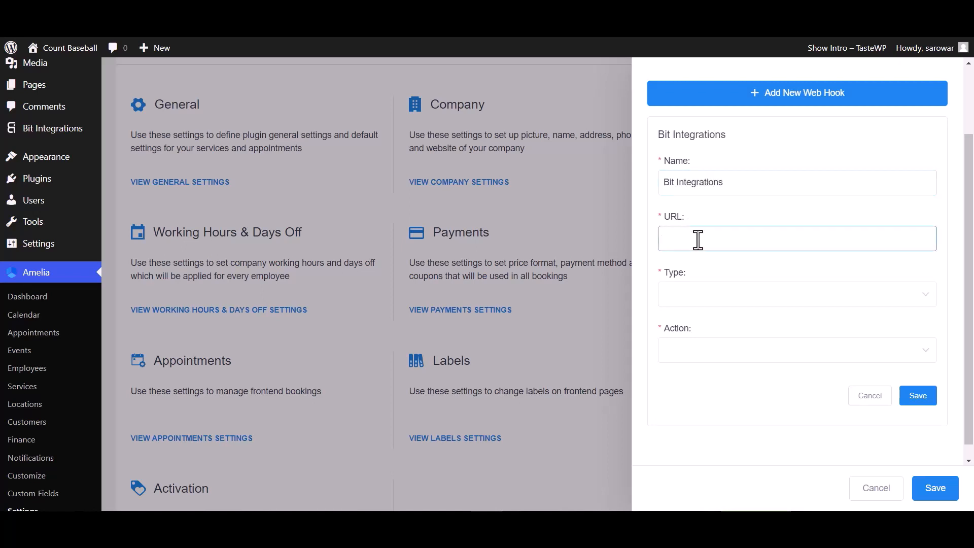
key(ctrl+v)
Step: Set the web hook's type to Appointment and its action to Booking Status Changed, and save the web hook and the integrations settings
click(700, 299)
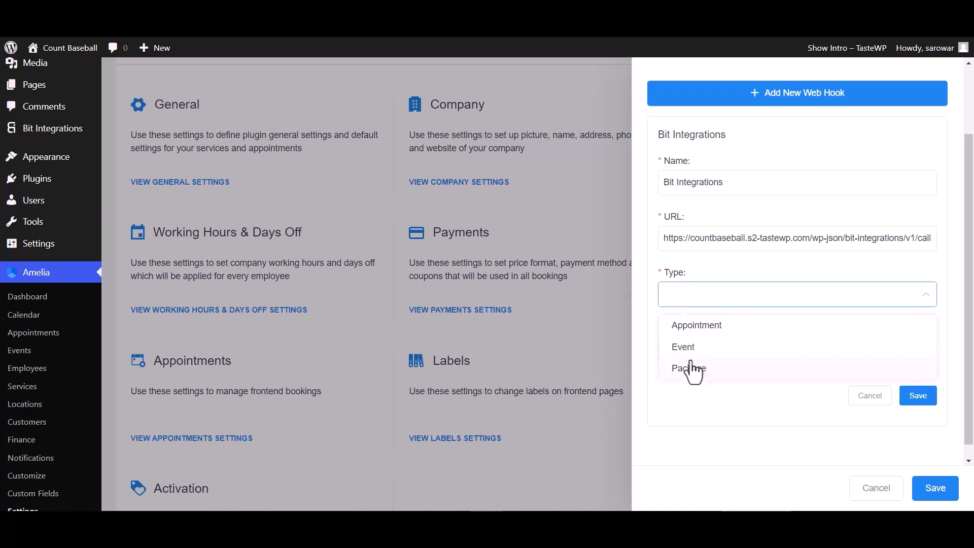
click(697, 329)
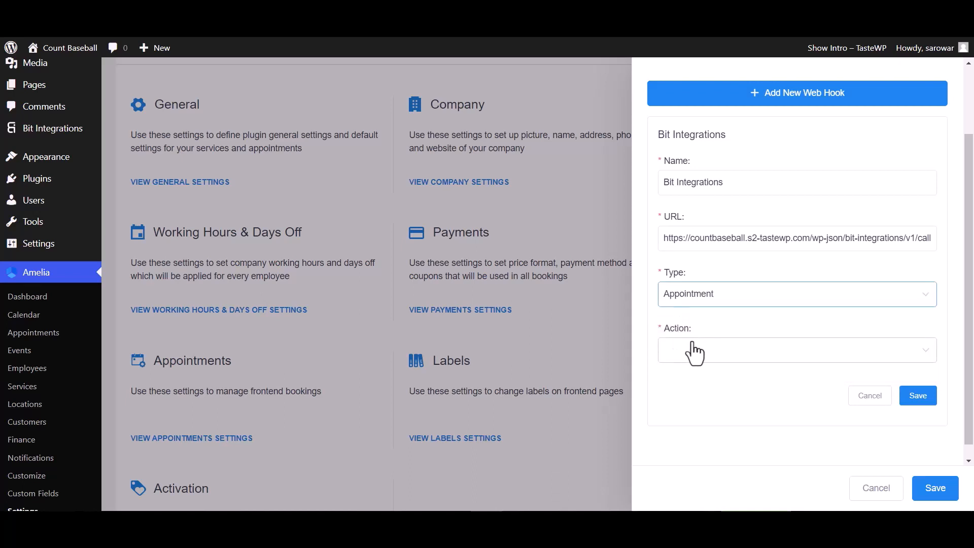
click(693, 352)
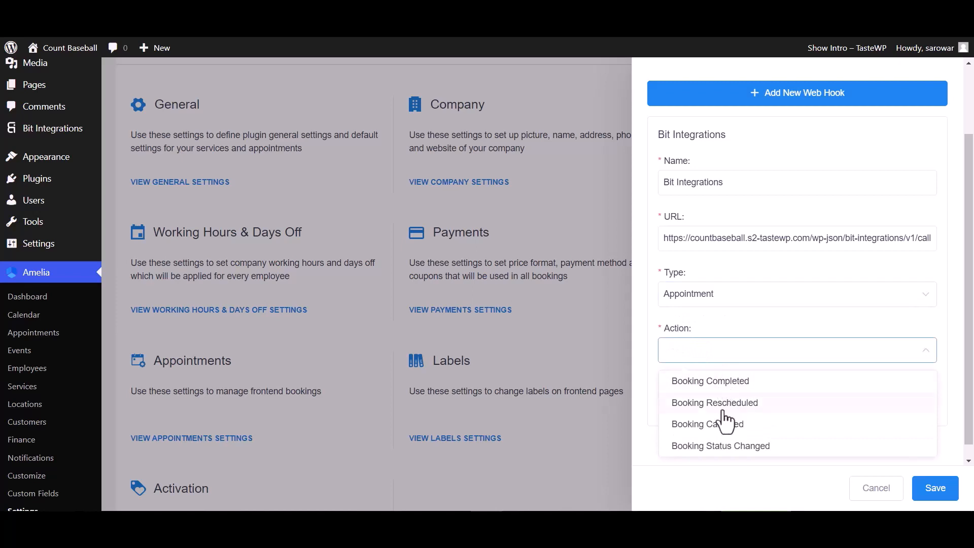
click(714, 447)
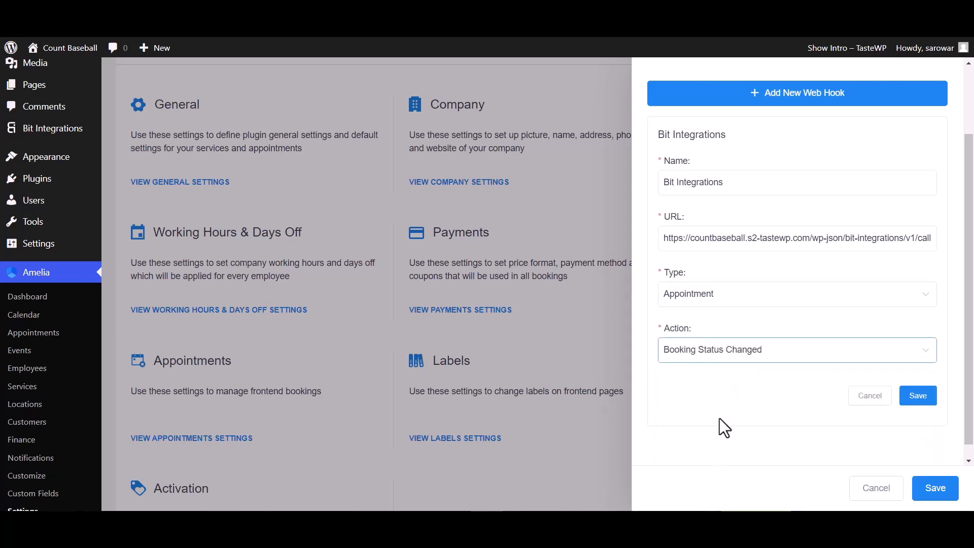
click(916, 398)
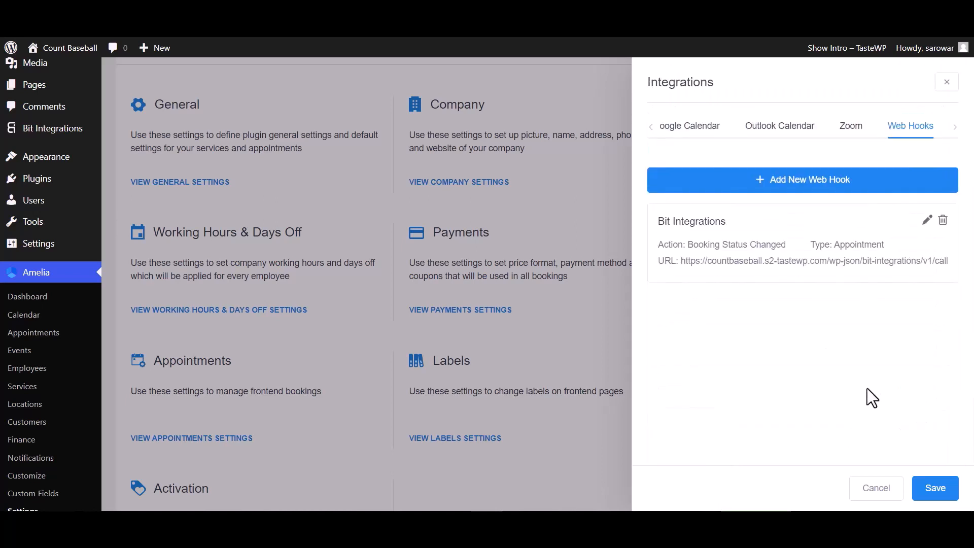
click(936, 488)
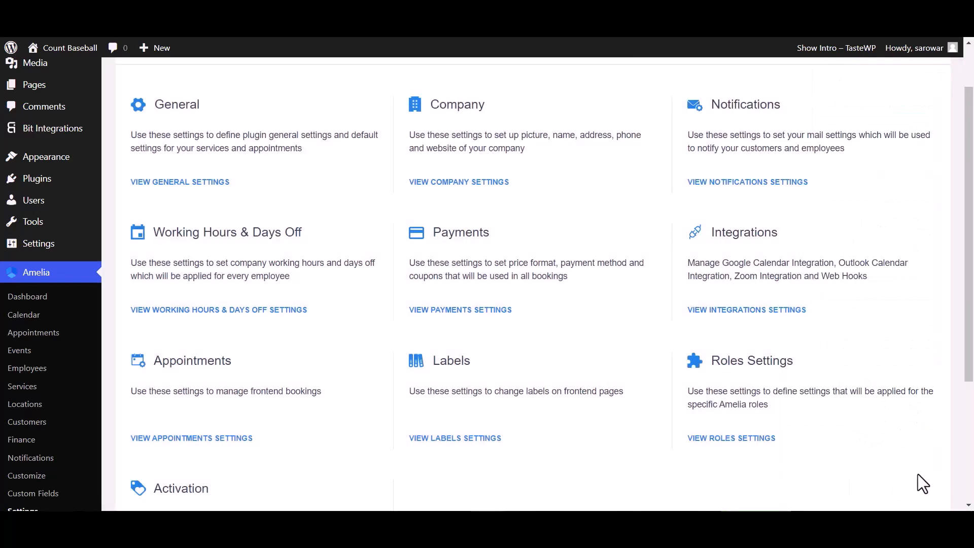
Step: Change the status of the October 20, 2023 appointment in Amelia to Pending
click(36, 333)
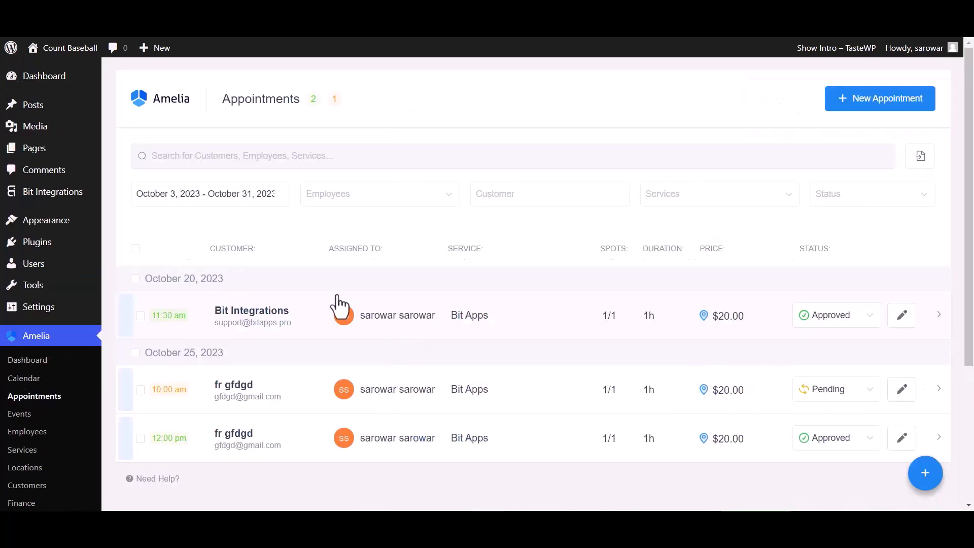
click(831, 316)
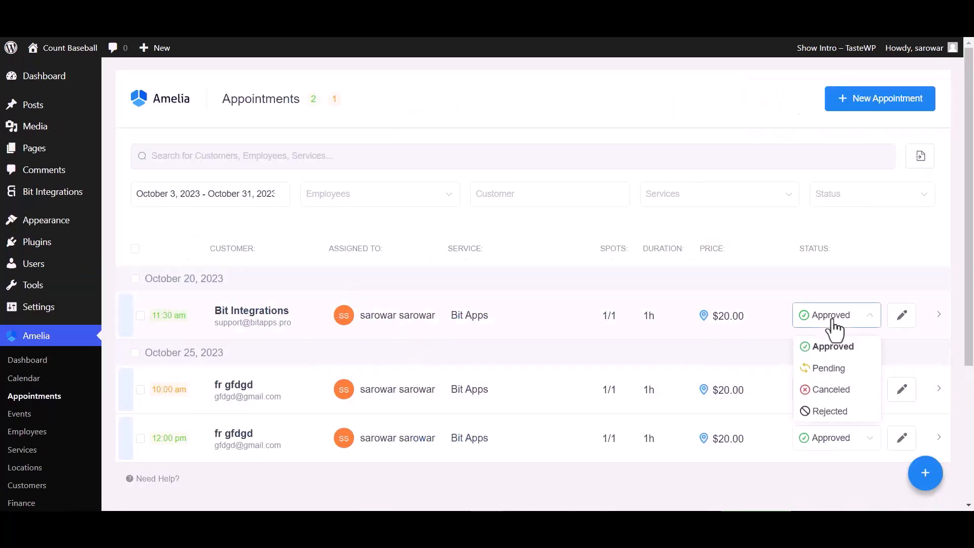
click(832, 370)
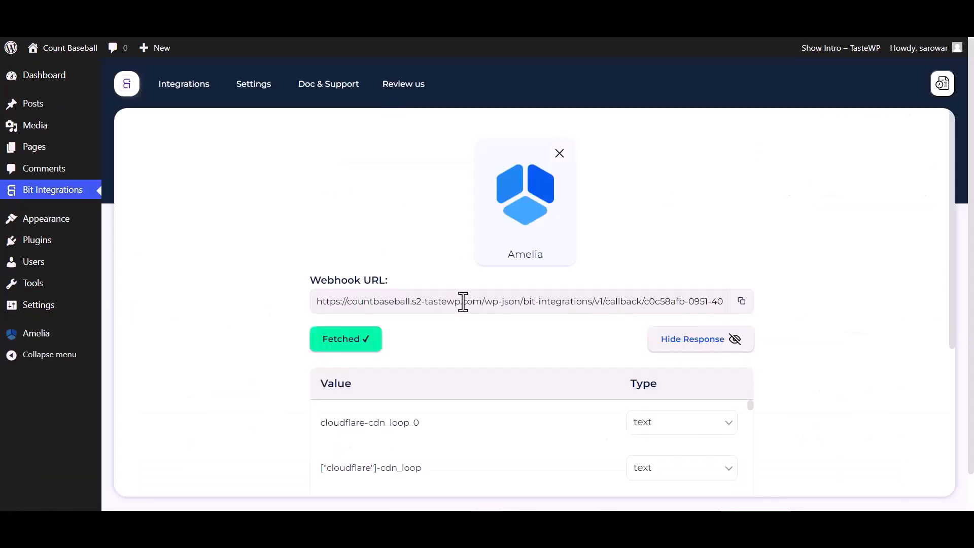
Step: Review the fetched webhook response in Bit Integrations, proceed to the action selection, search for "sales" and choose Salesforce
scroll(459, 305, down, 5)
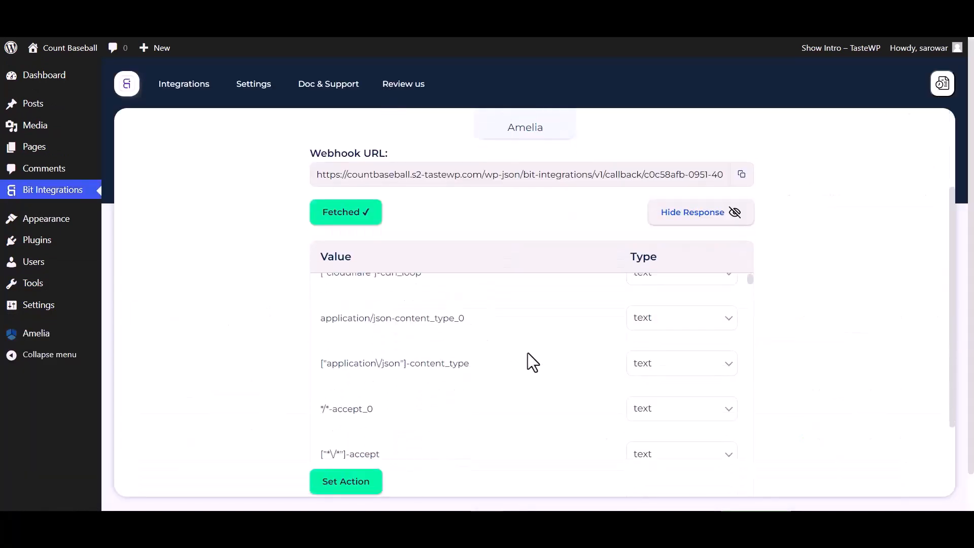
scroll(531, 362, down, 15)
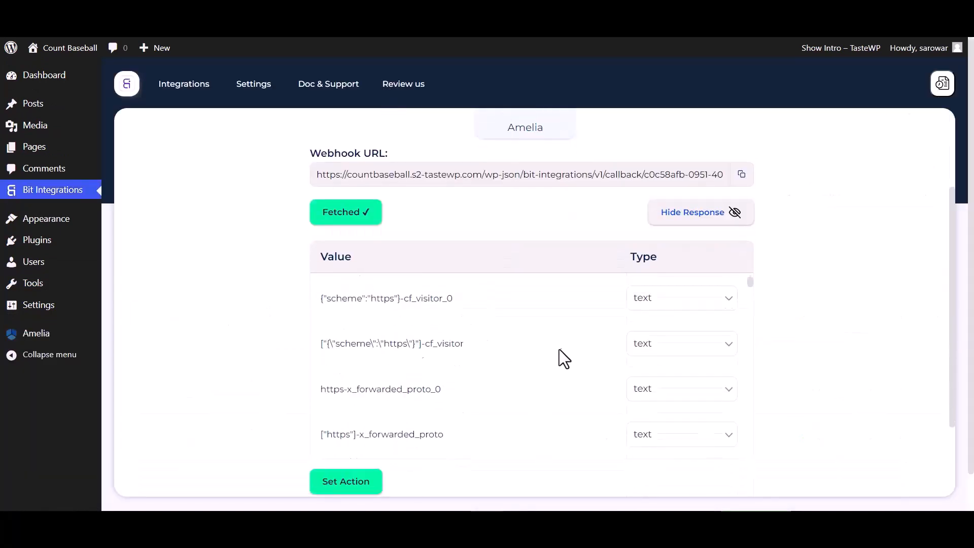
click(336, 485)
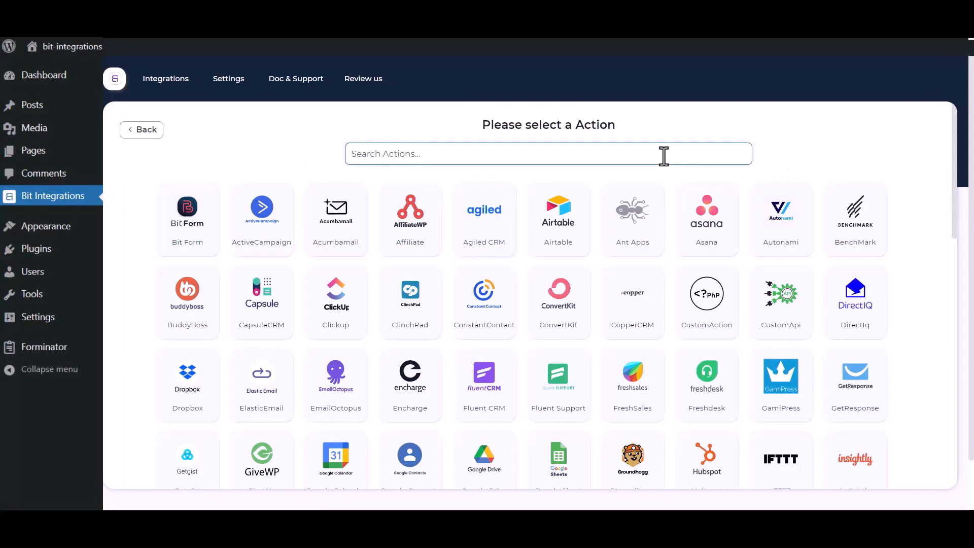
text(sales)
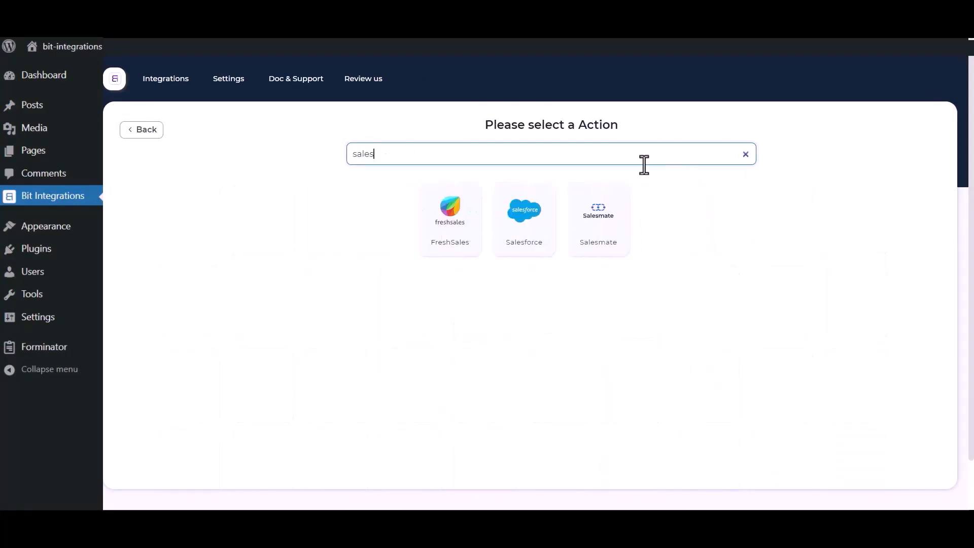
click(515, 234)
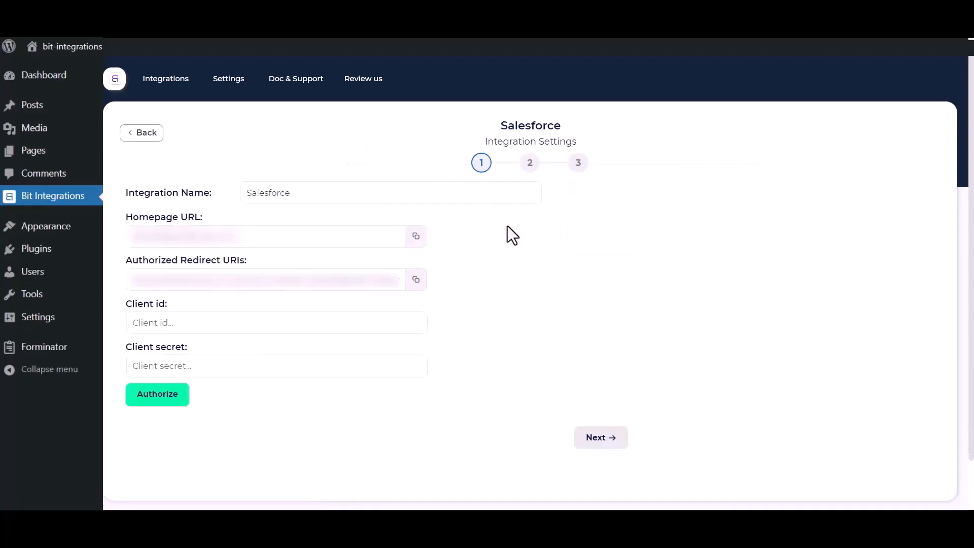
click(278, 193)
drag(294, 192, 239, 192)
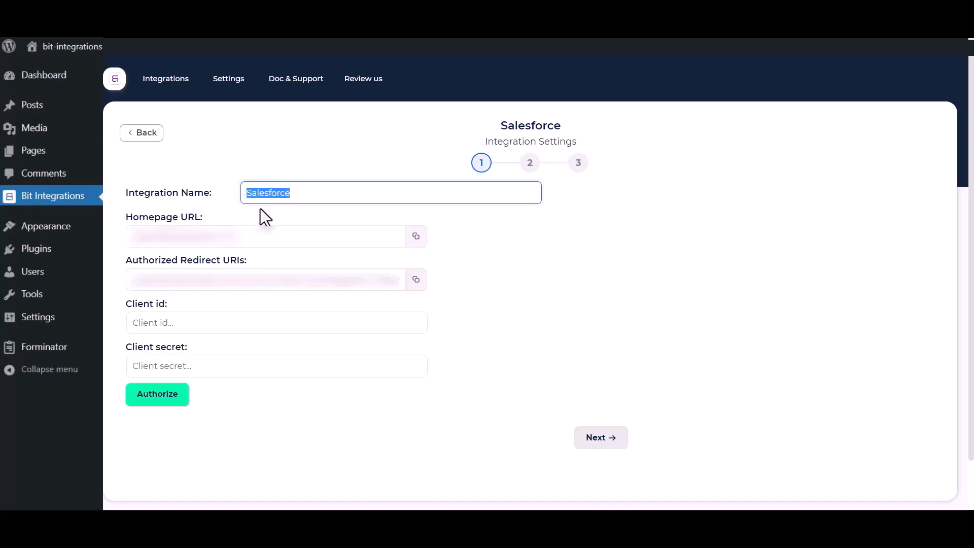
click(583, 358)
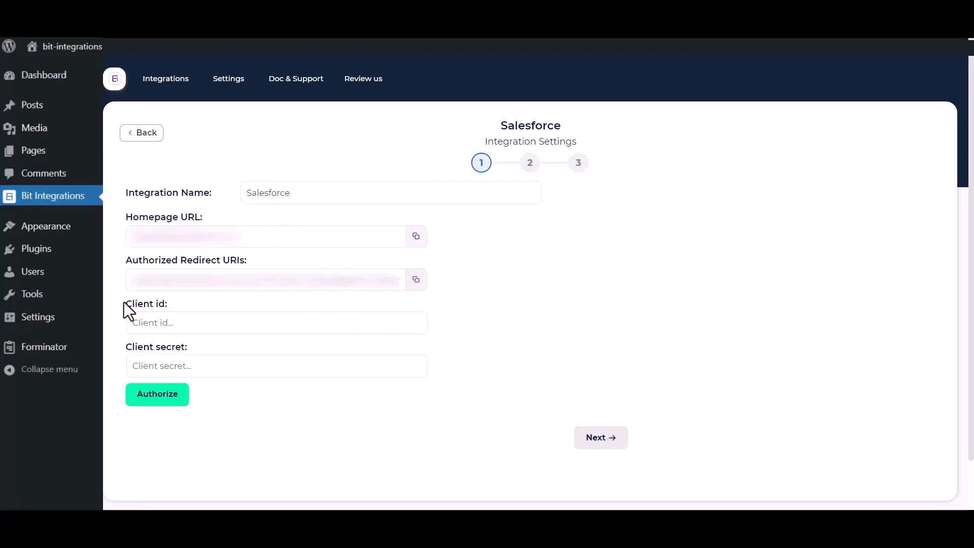
drag(127, 304, 177, 310)
click(125, 346)
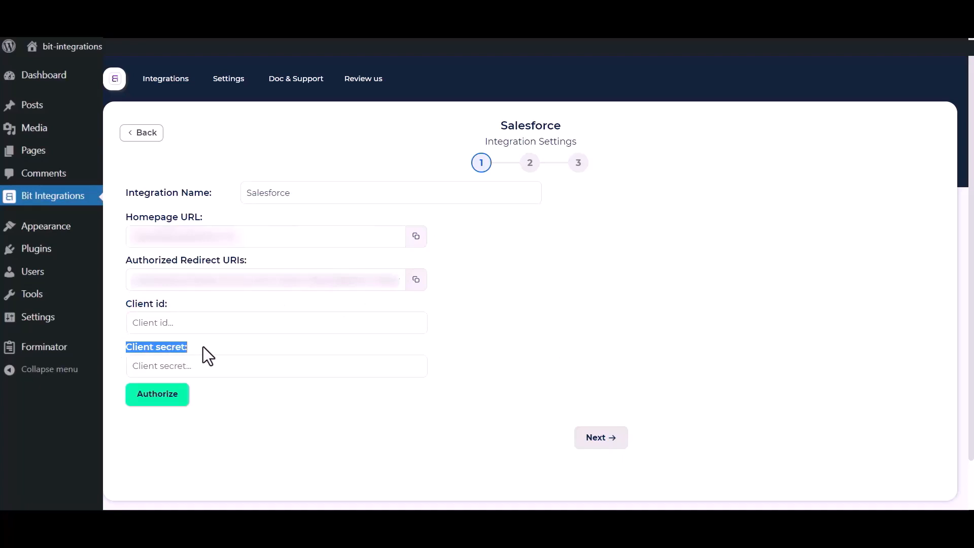
click(519, 334)
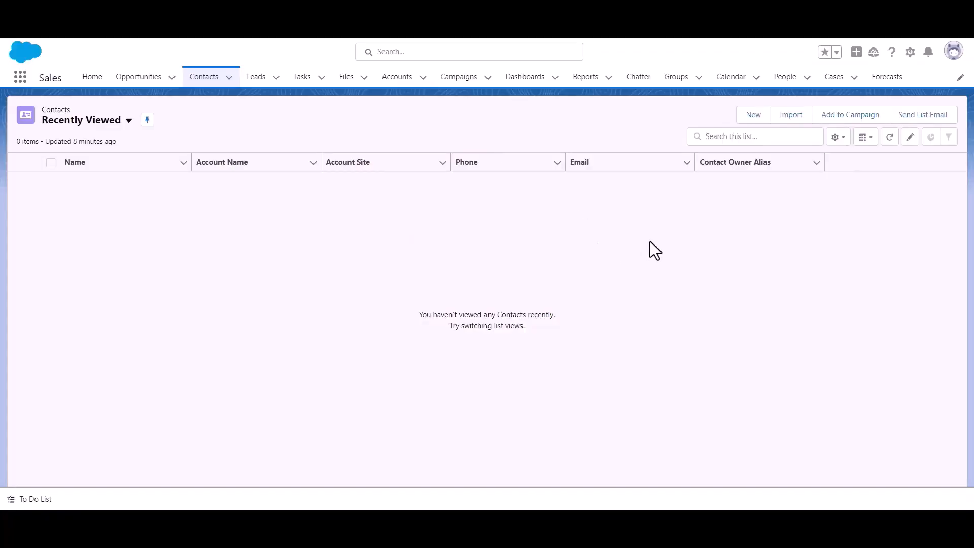
Step: Switch to Salesforce and open the App Manager under the Platform Tools in Setup
click(910, 52)
click(883, 97)
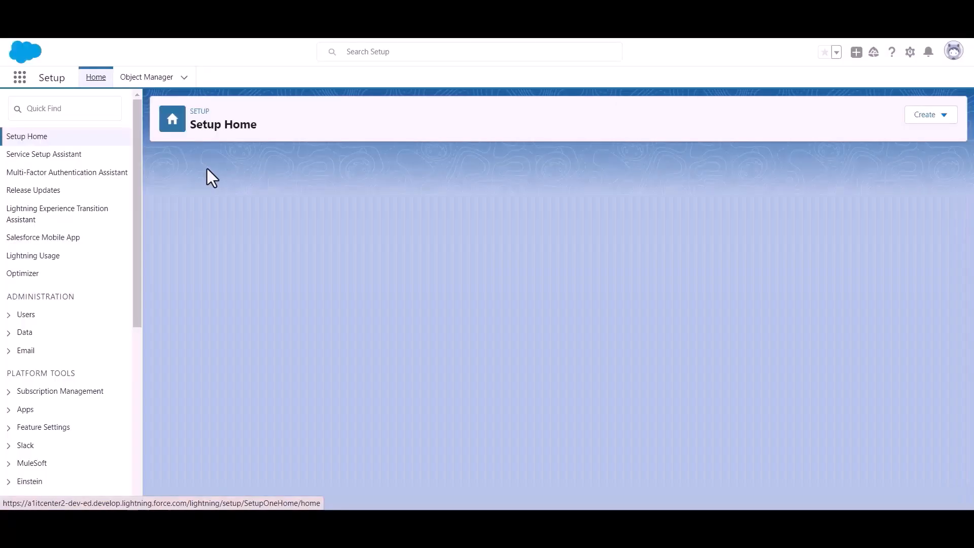
scroll(57, 214, down, 3)
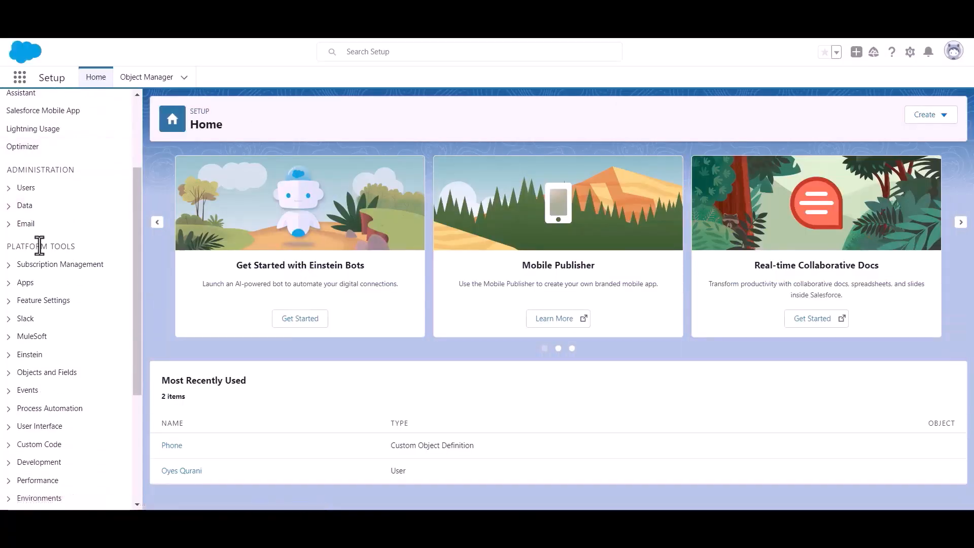
drag(39, 248, 104, 258)
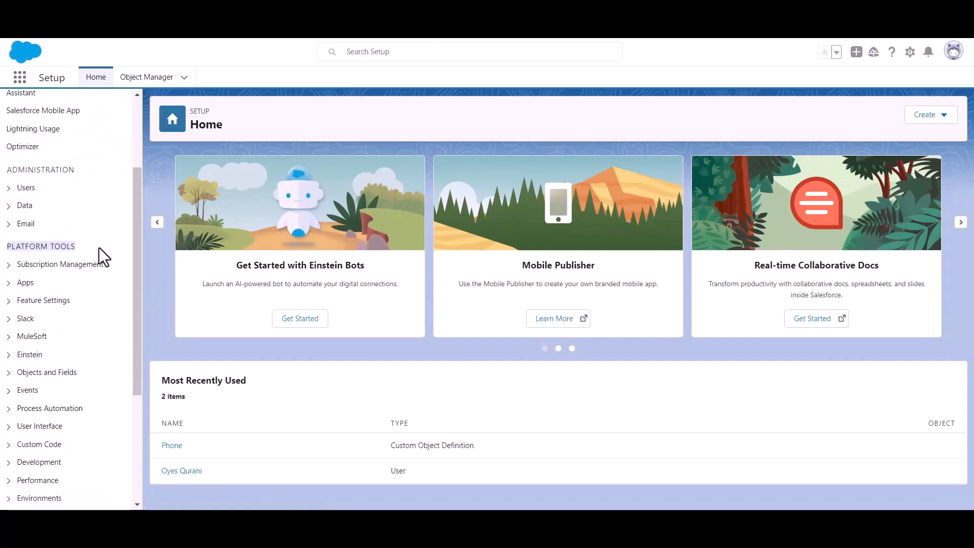
click(9, 283)
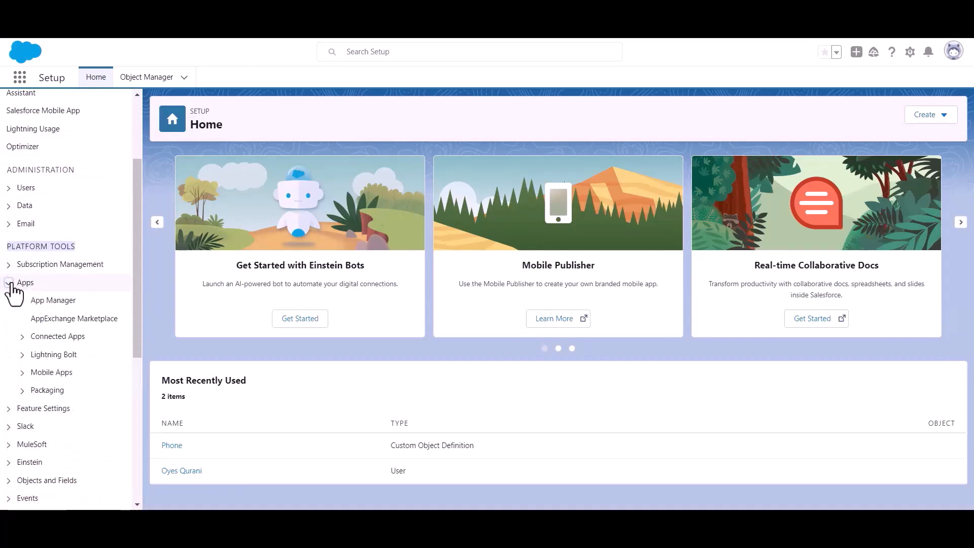
click(57, 302)
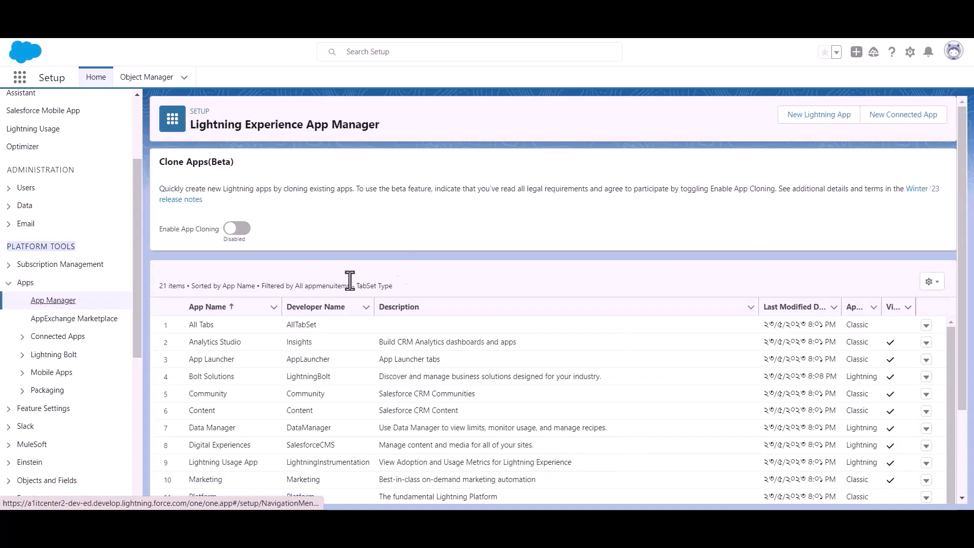
Step: Start a new connected app named Bit Apps with the API name Bit_Apps and fill in the contact email
click(895, 123)
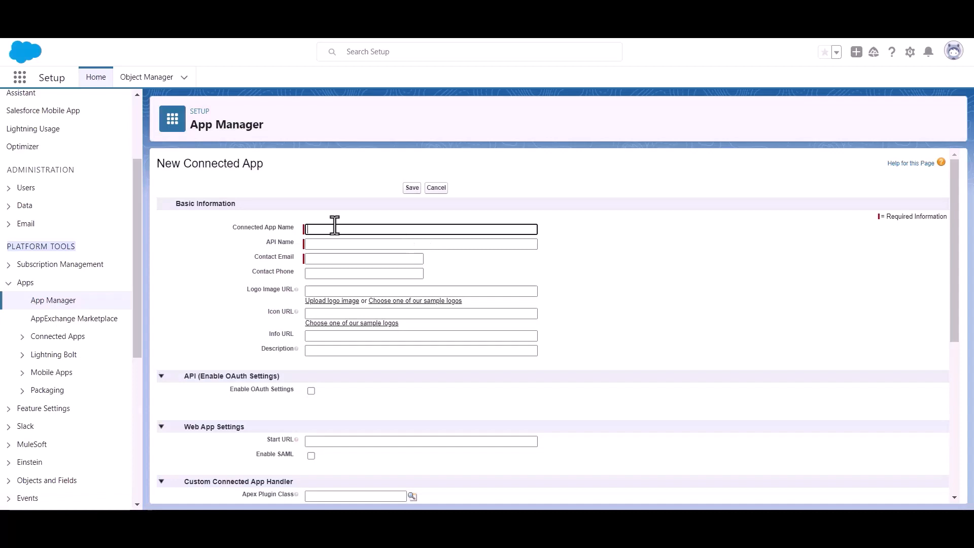
text(Bit Apps)
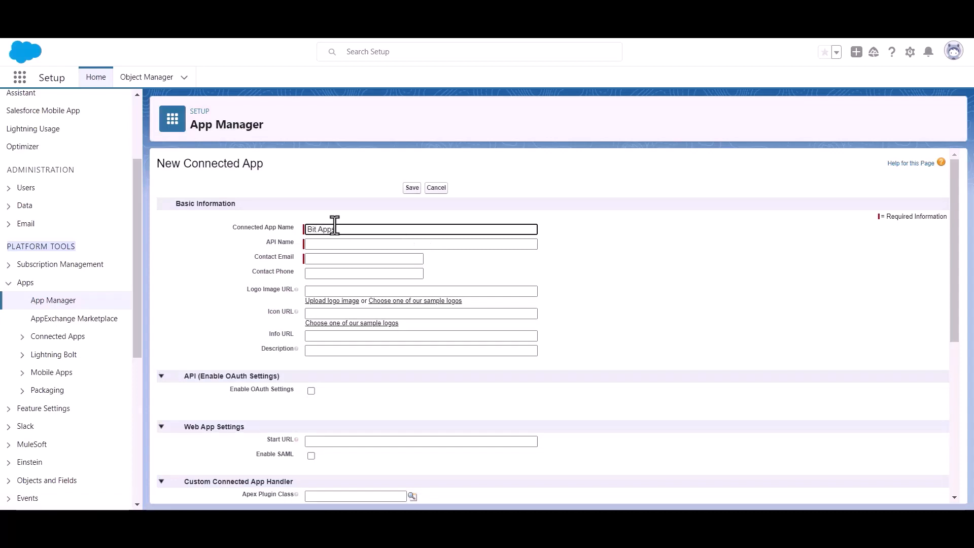
click(341, 259)
key(ctrl+v)
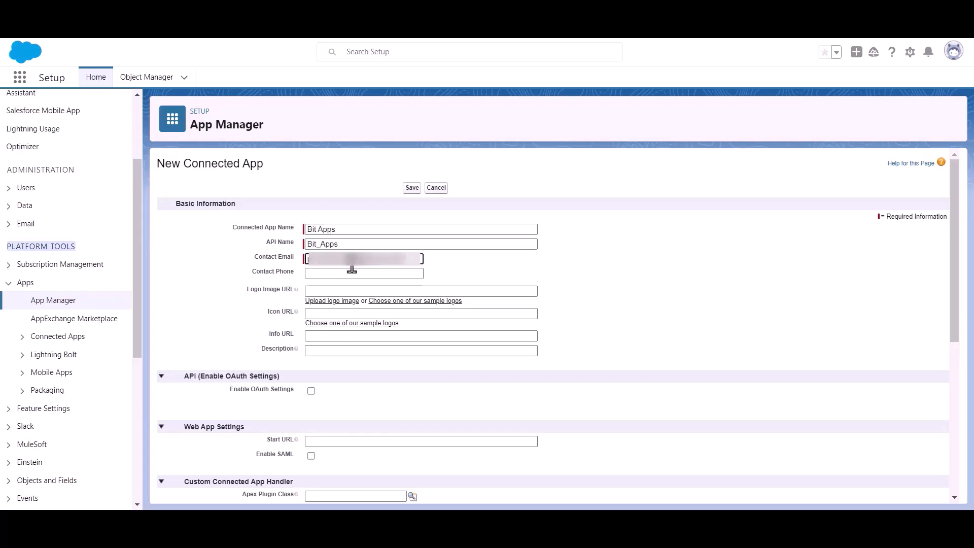
click(474, 265)
Step: Enable OAuth settings for the connected app and set its callback URL to the authorized redirect URI copied from Bit Integrations
scroll(474, 261, down, 1)
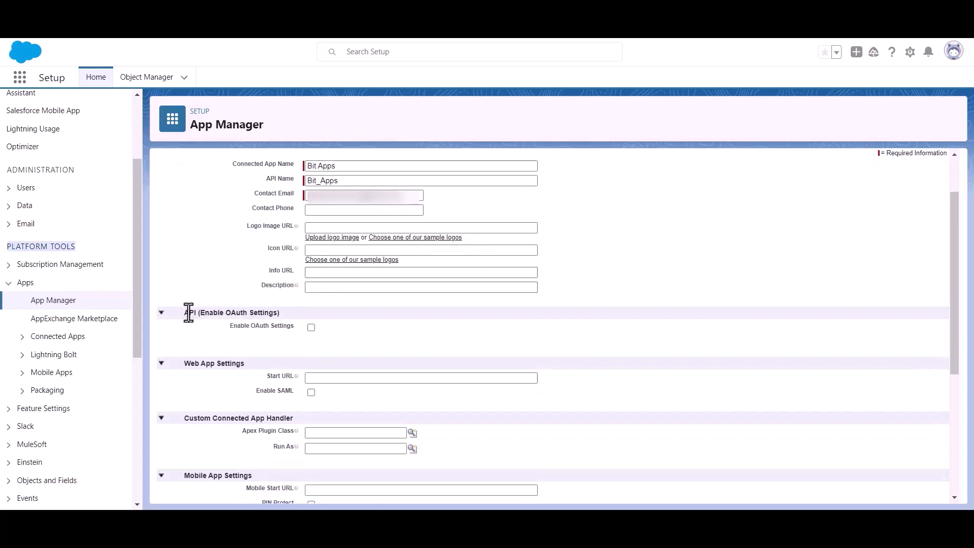
drag(200, 313, 294, 311)
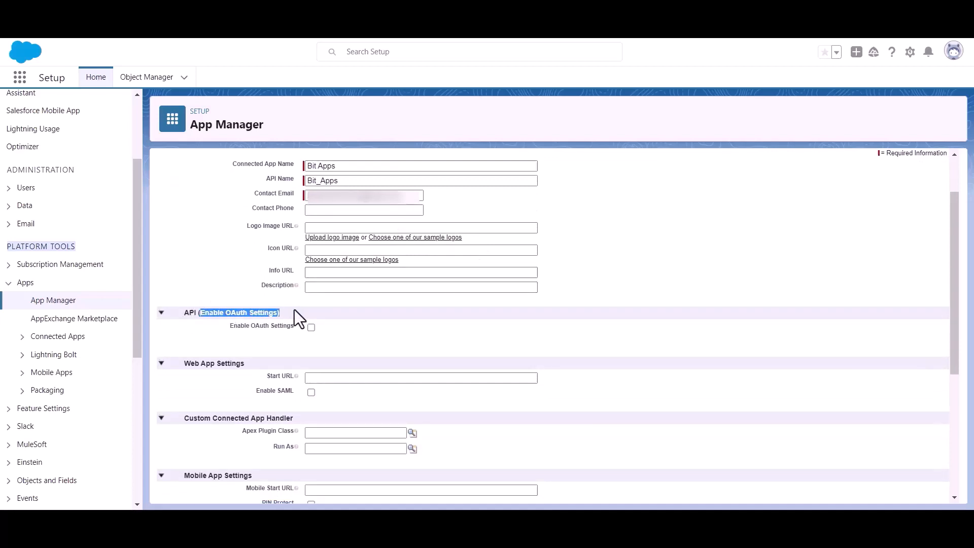
click(375, 339)
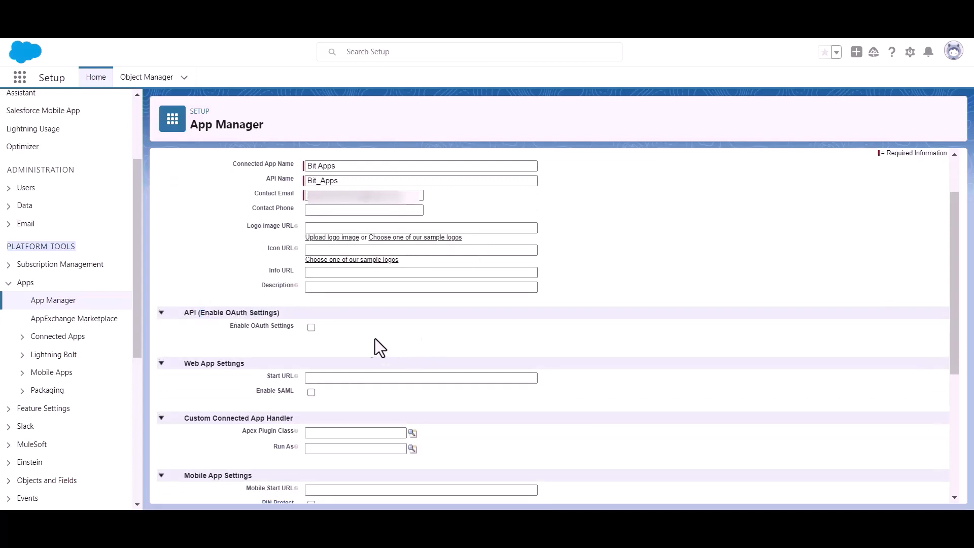
click(311, 327)
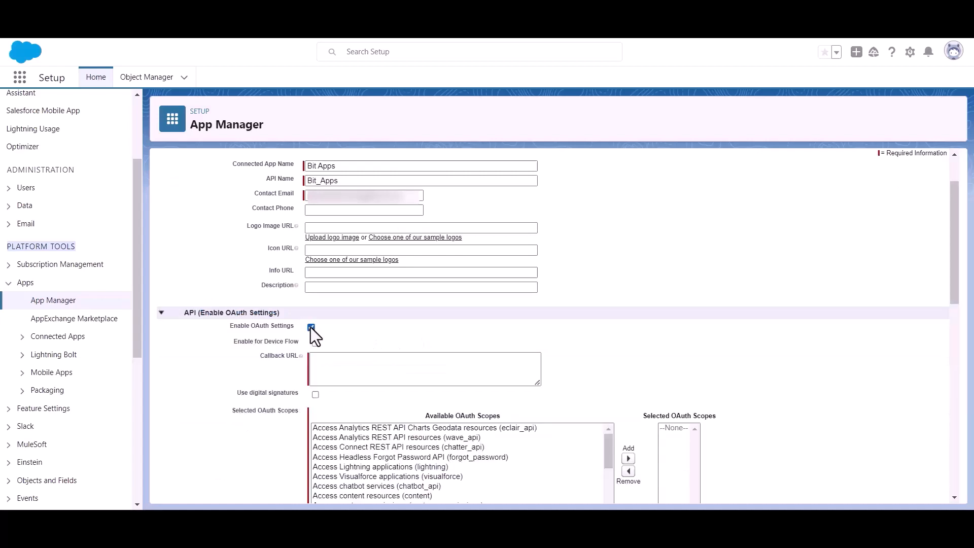
scroll(321, 330, down, 1)
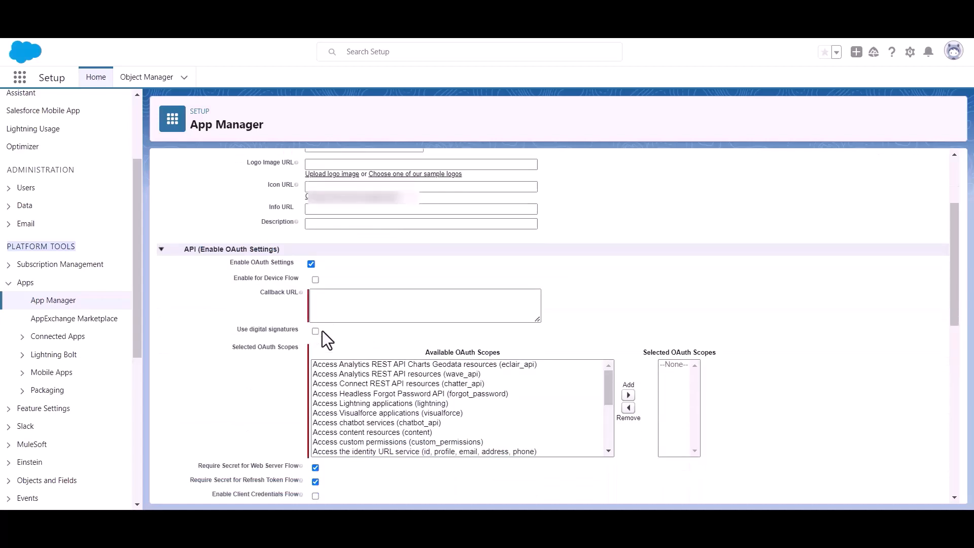
click(341, 299)
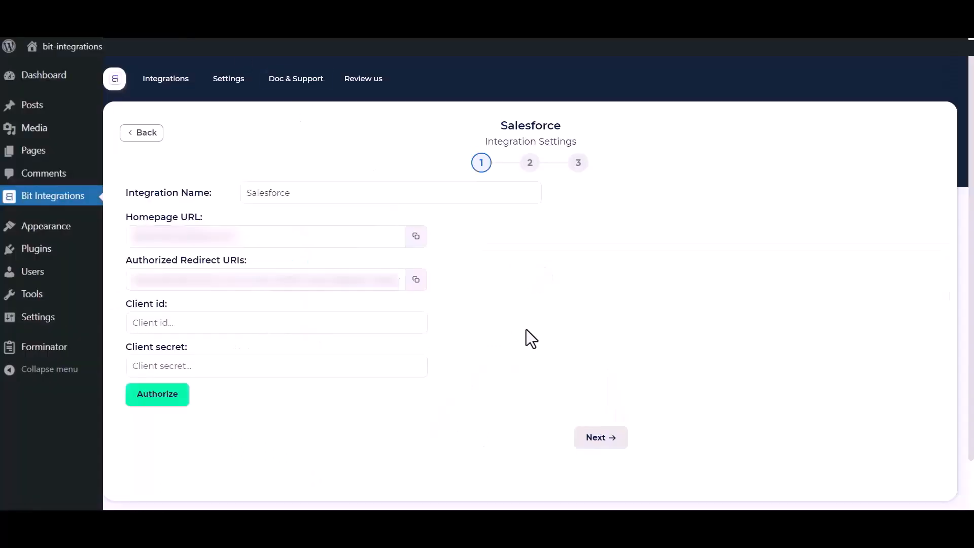
click(415, 286)
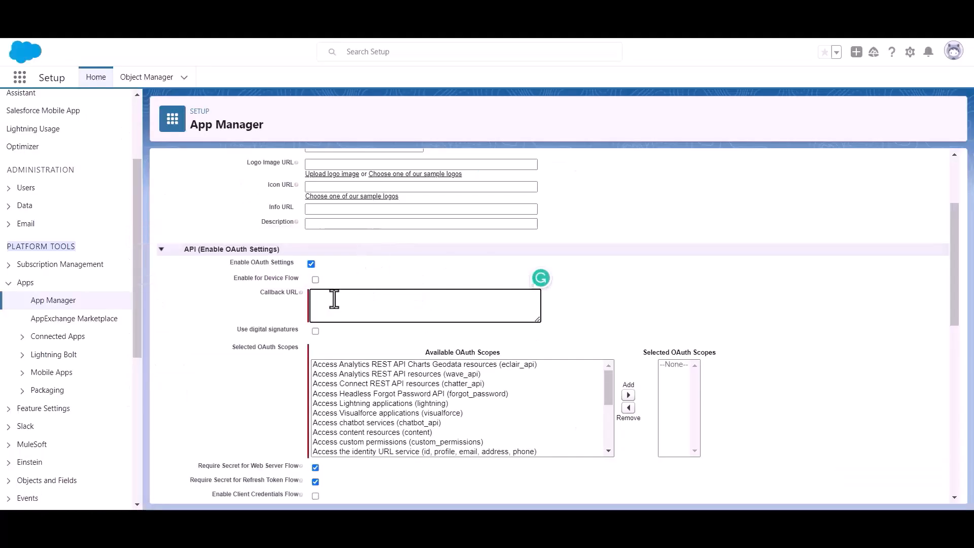
key(ctrl+v)
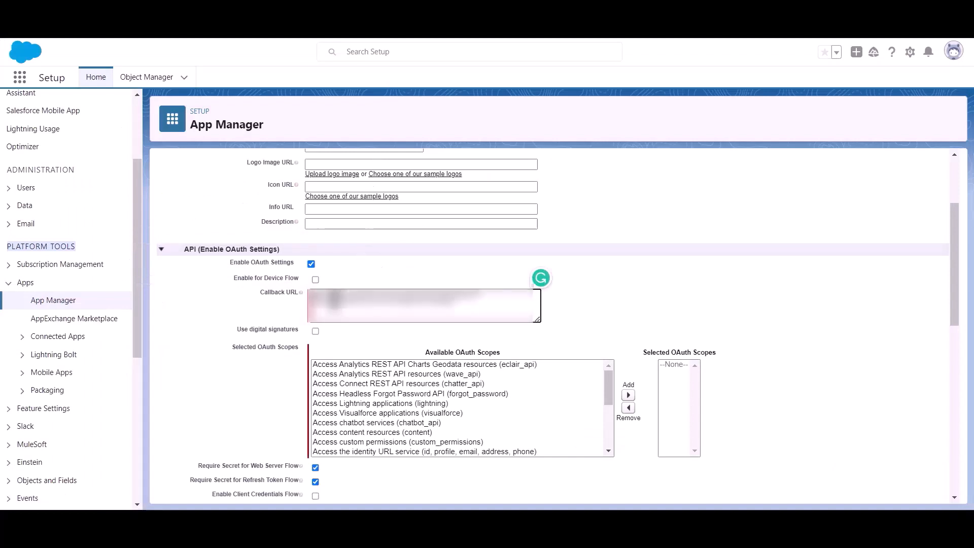
Step: Add the Full access (full) scope to the connected app's selected OAuth scopes
click(229, 349)
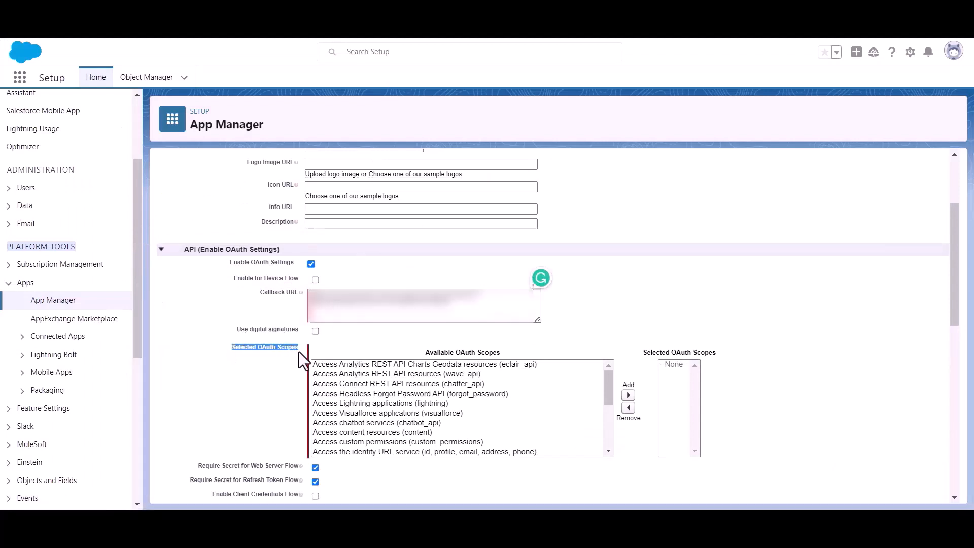
scroll(431, 422, down, 4)
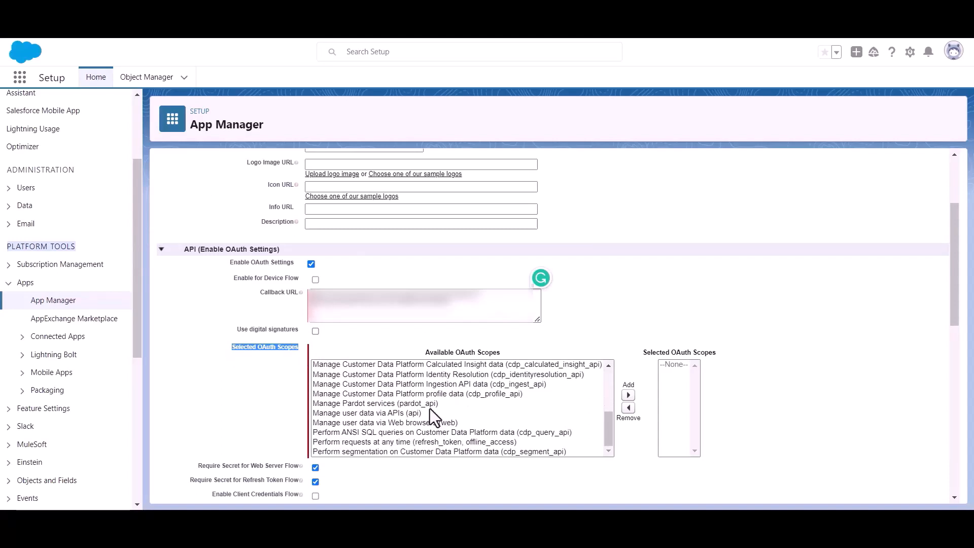
scroll(430, 408, up, 2)
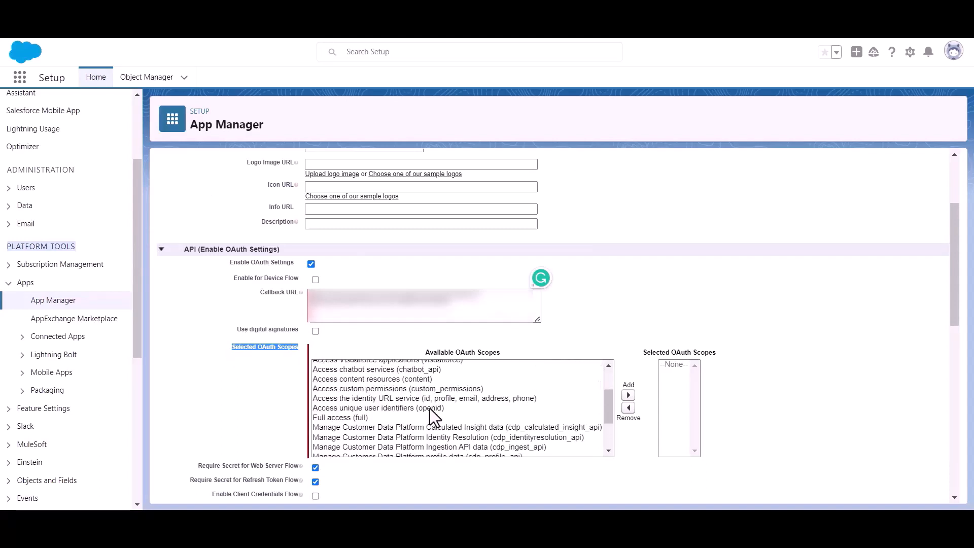
click(327, 418)
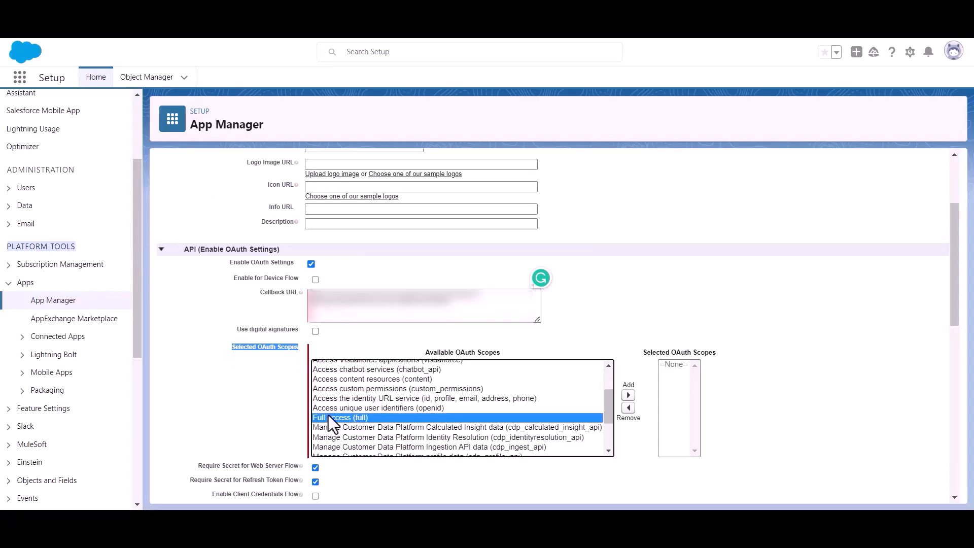
click(628, 394)
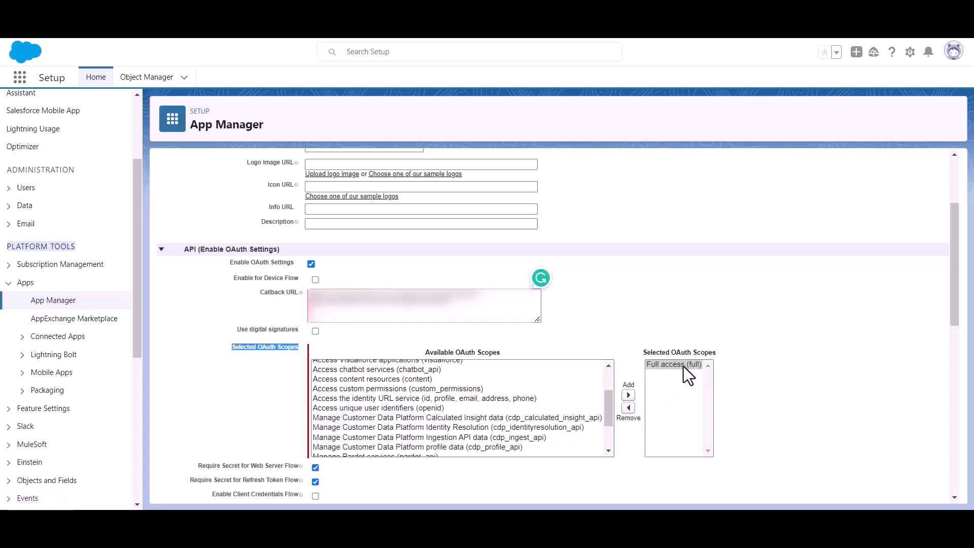
Step: Save the new connected app, continue to its detail page and read the notice there
scroll(484, 366, down, 3)
scroll(351, 376, down, 10)
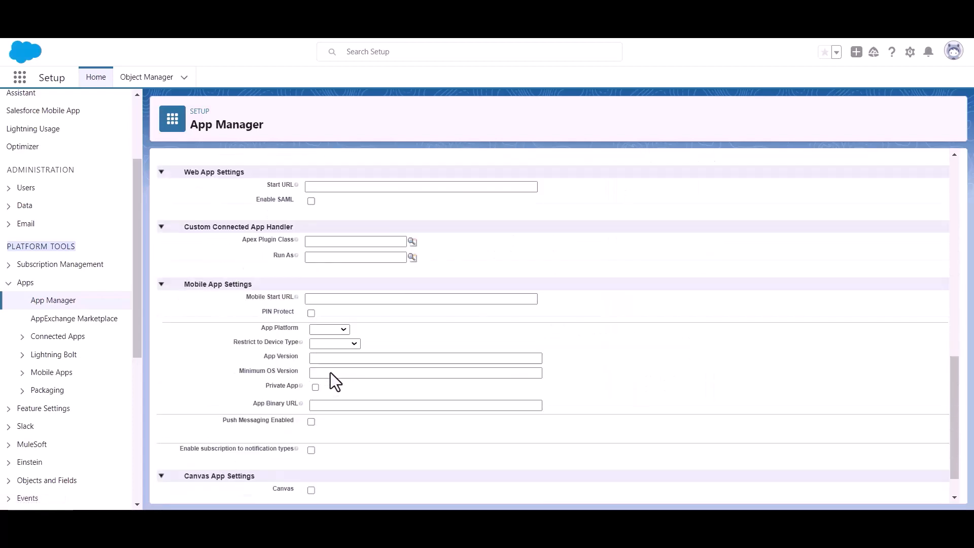
scroll(330, 379, down, 1)
click(412, 478)
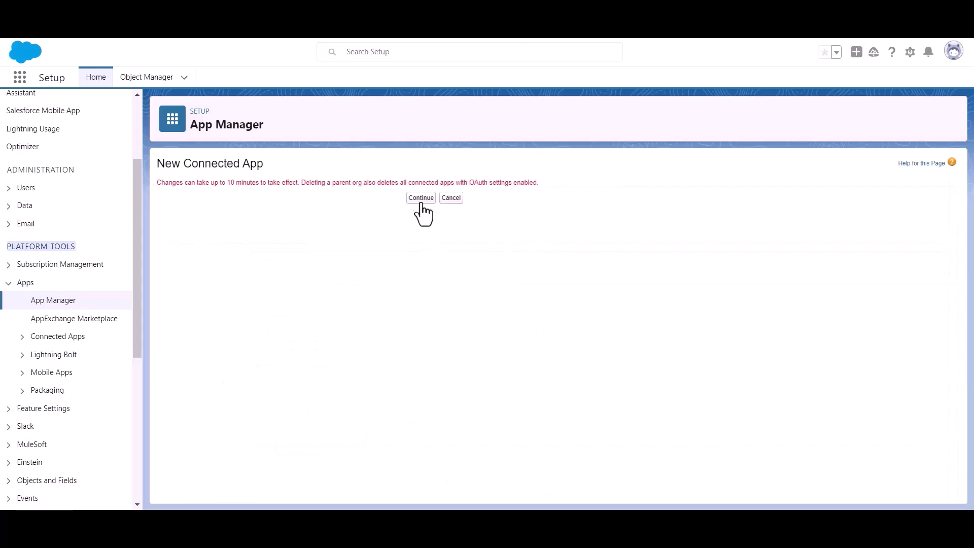
click(411, 198)
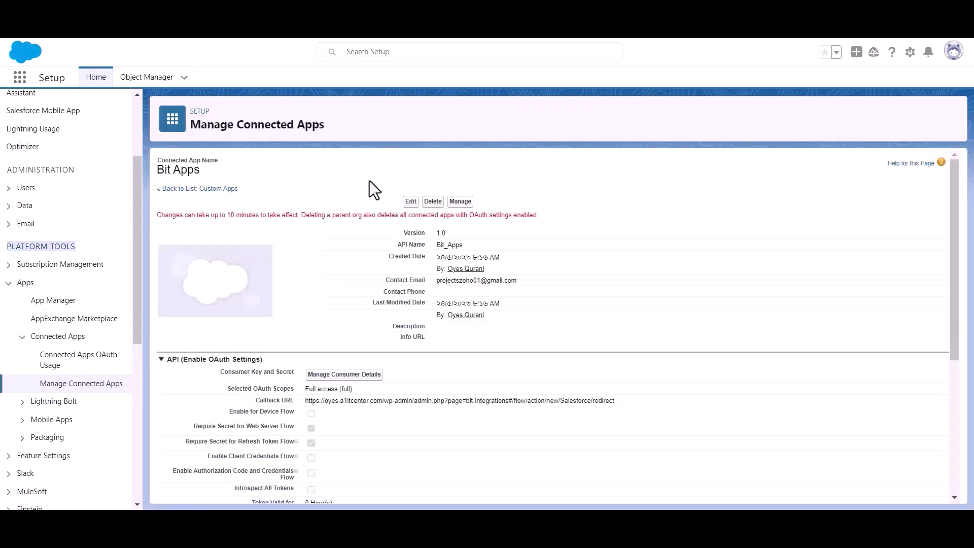
triple_click(249, 218)
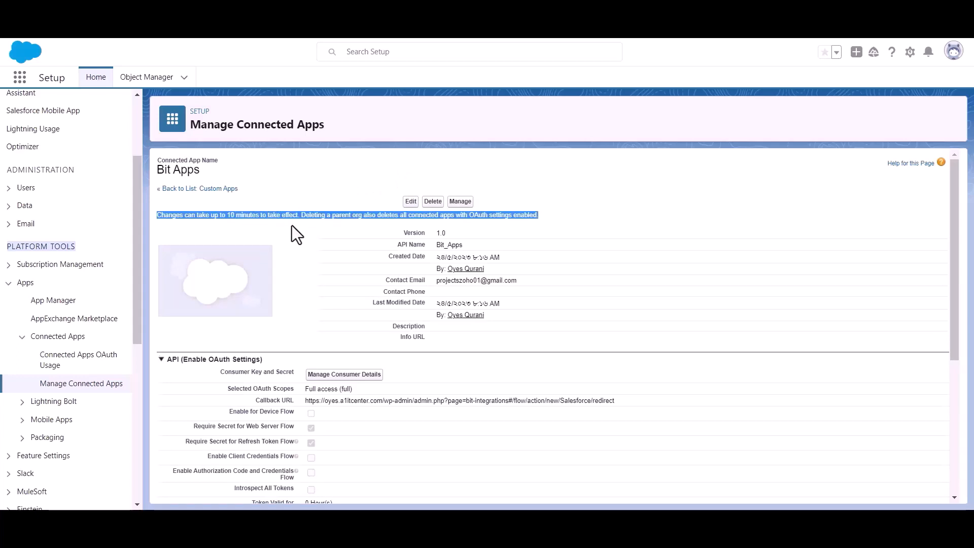
click(309, 223)
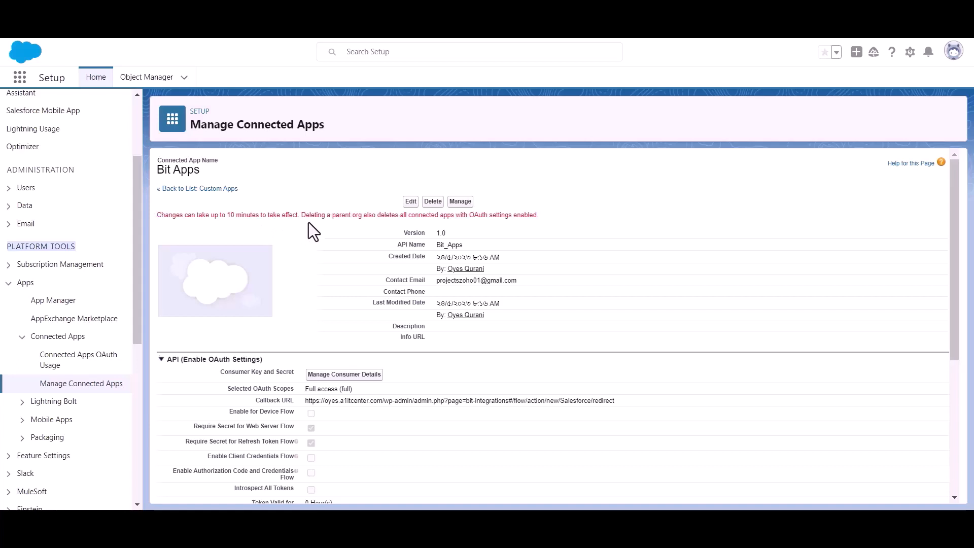
Step: Open the consumer details of the Bit Apps connected app, verifying the identity with the emailed verification code
scroll(308, 223, down, 2)
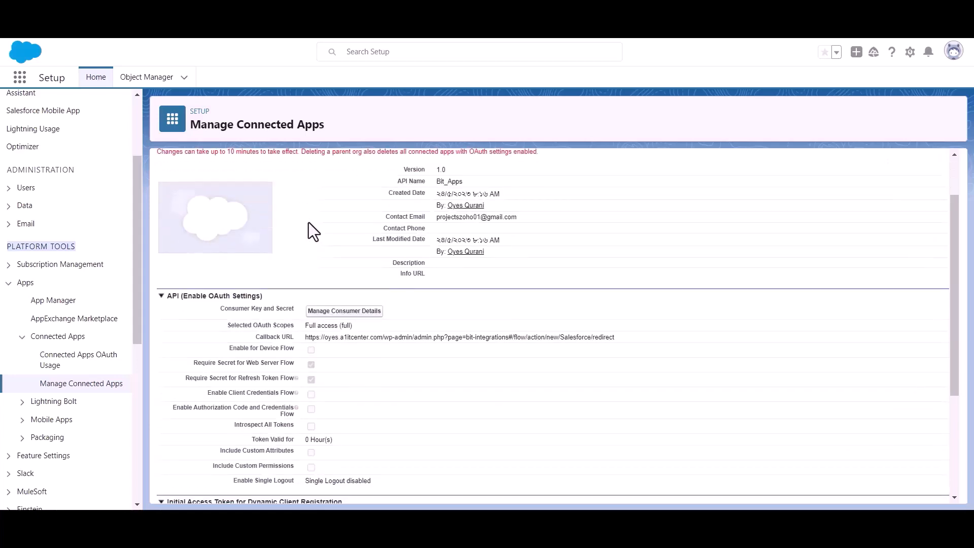
click(344, 318)
click(462, 370)
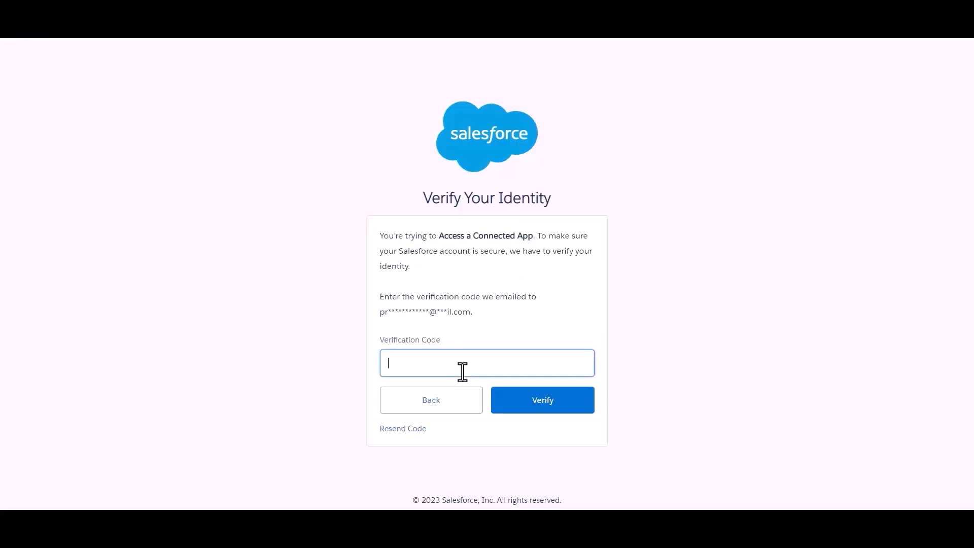
click(506, 317)
click(505, 358)
key(ctrl+v)
click(535, 316)
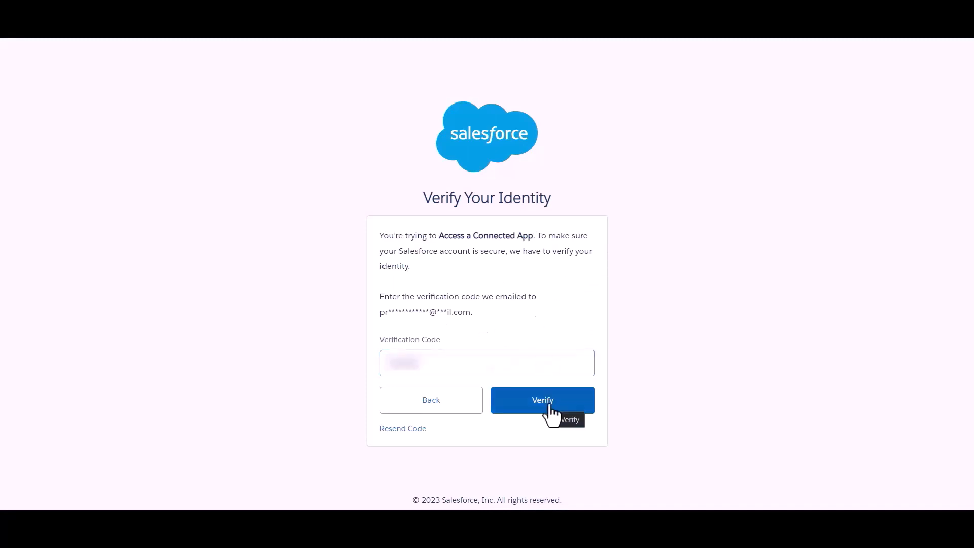
click(549, 405)
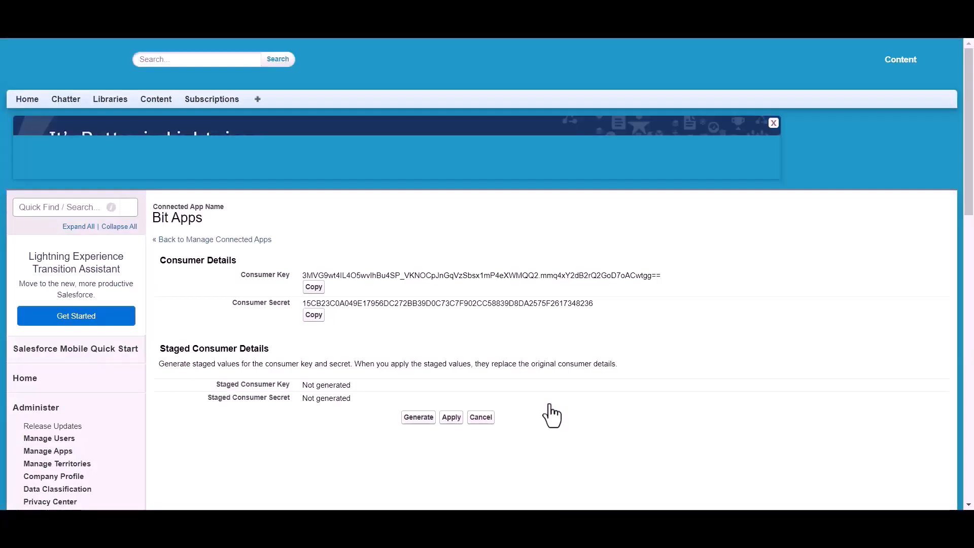
Step: Copy the consumer key from Salesforce and paste it as the client id in the Bit Integrations Salesforce settings
scroll(452, 243, down, 1)
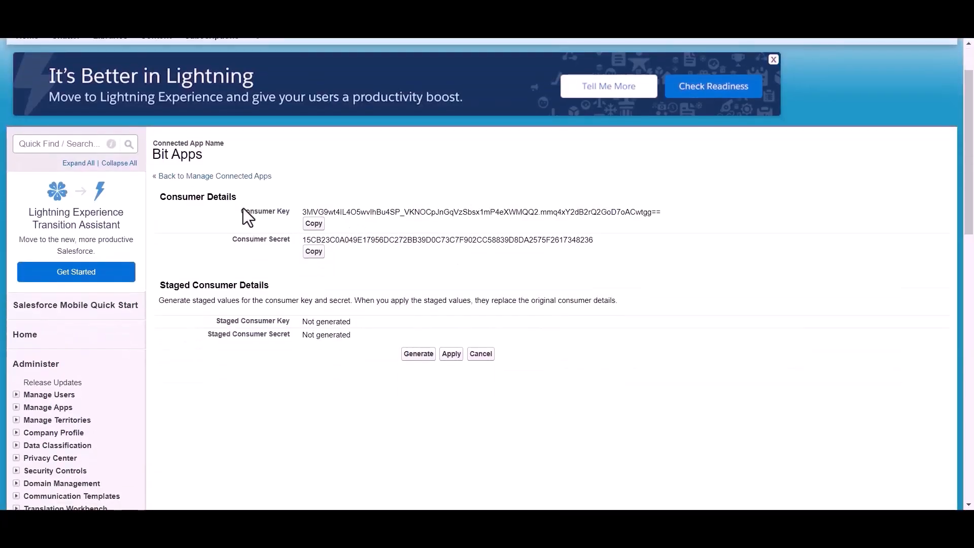
drag(246, 213, 288, 210)
drag(225, 241, 292, 241)
click(346, 266)
scroll(345, 265, up, 1)
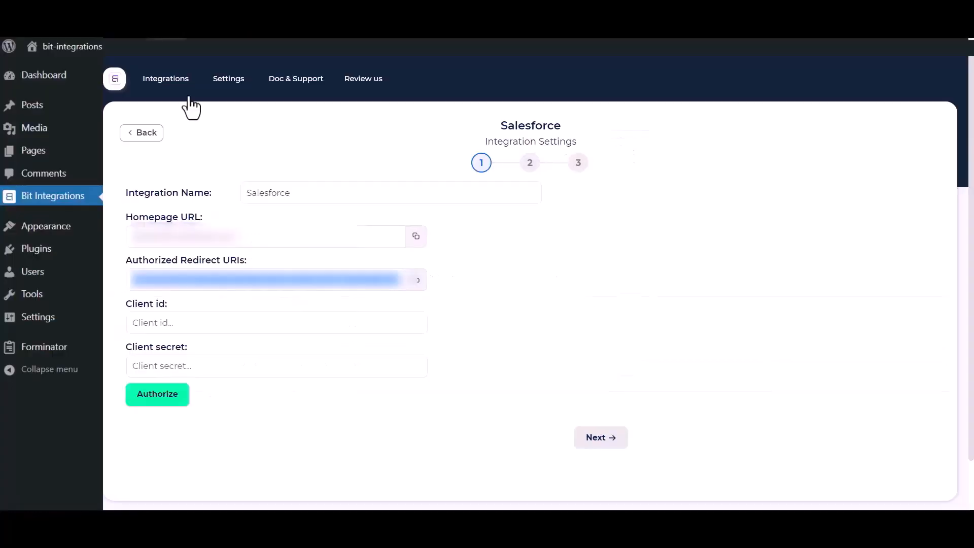
click(250, 320)
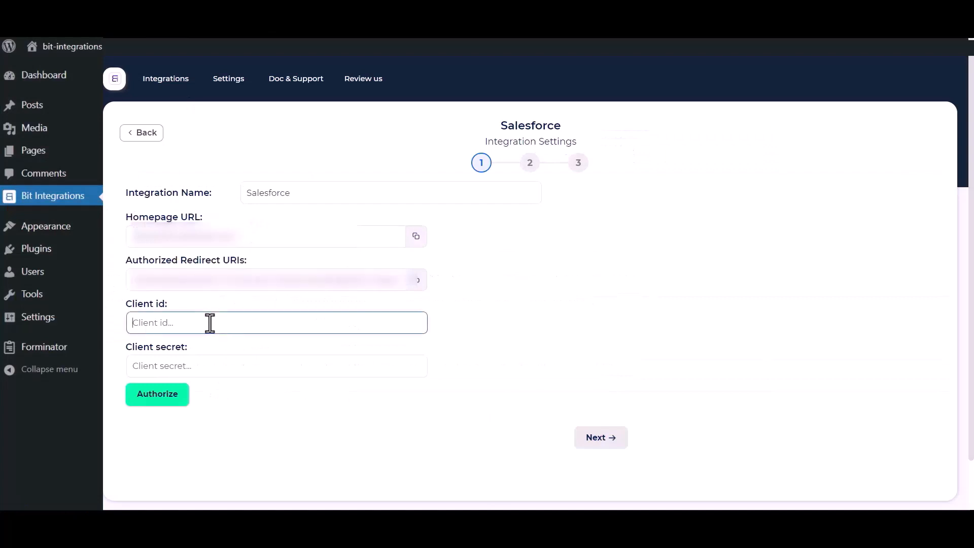
key(ctrl+v)
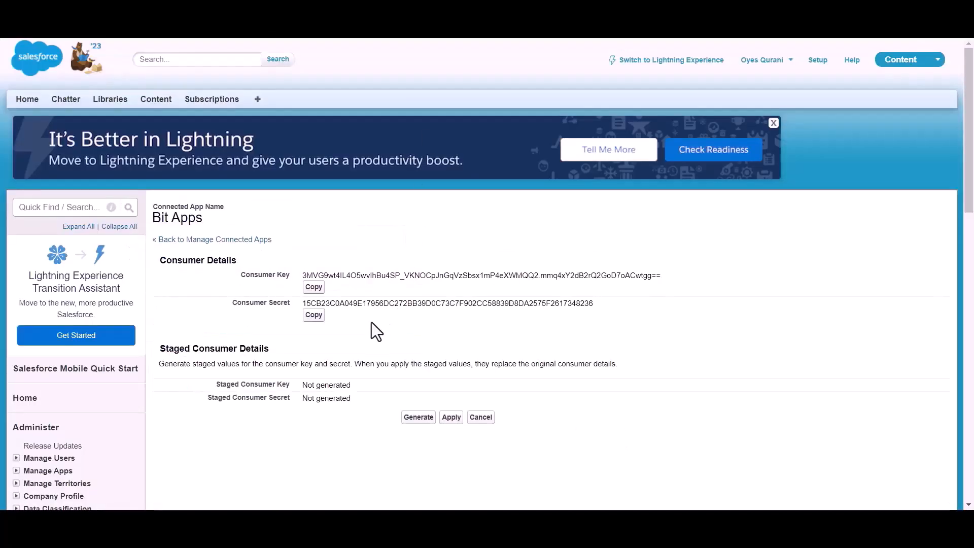
Step: Copy the consumer secret from Salesforce and paste it as the client secret in the Bit Integrations Salesforce settings
click(314, 316)
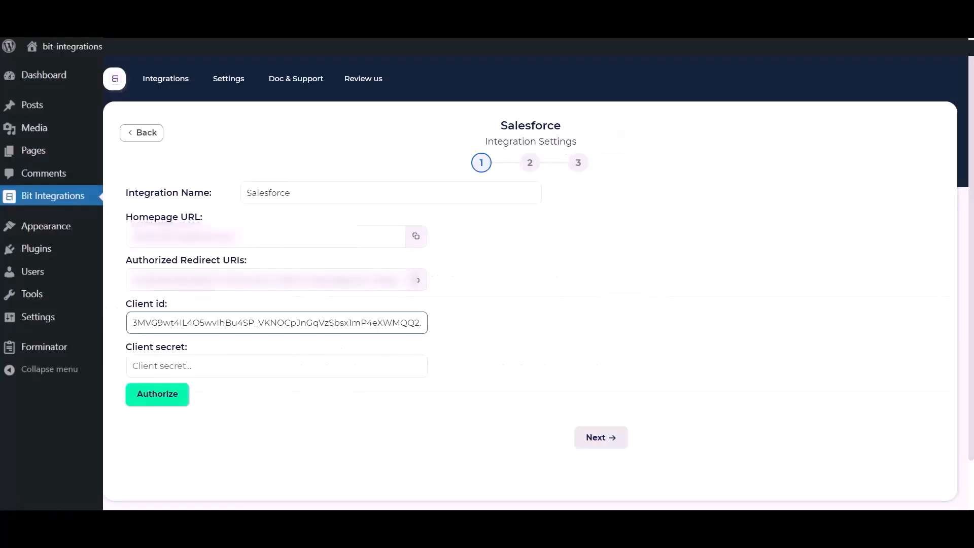
click(276, 363)
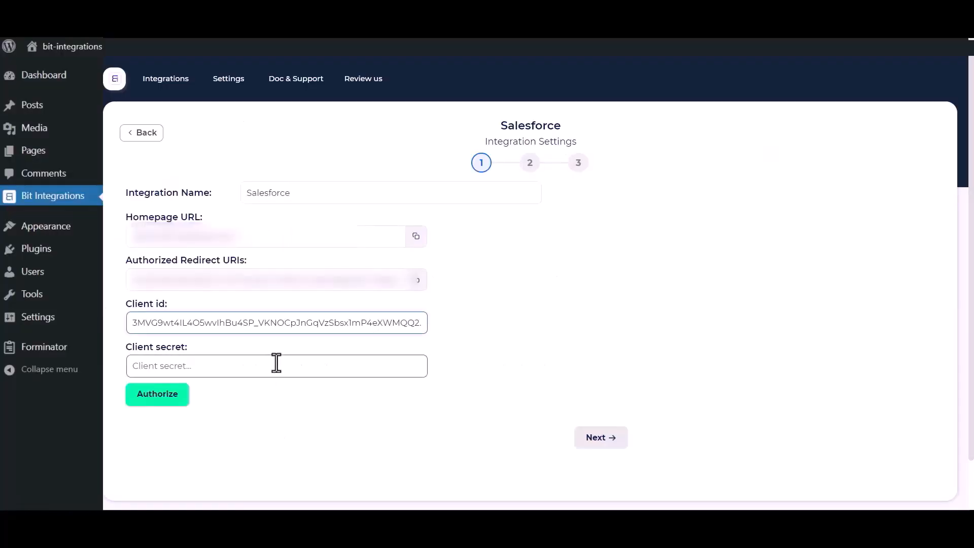
key(ctrl+v)
click(465, 288)
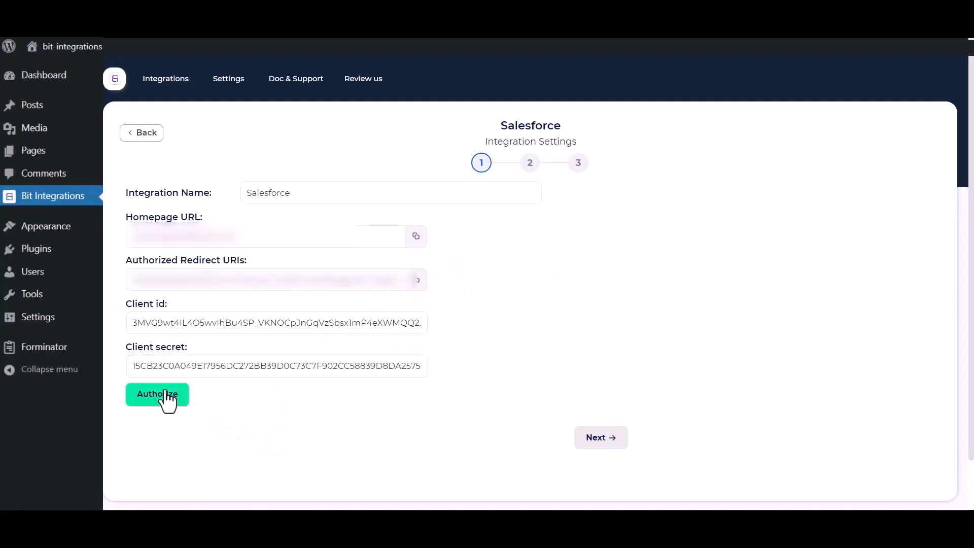
Step: Authorize the Salesforce connection in Bit Integrations and allow the requested account access
click(147, 401)
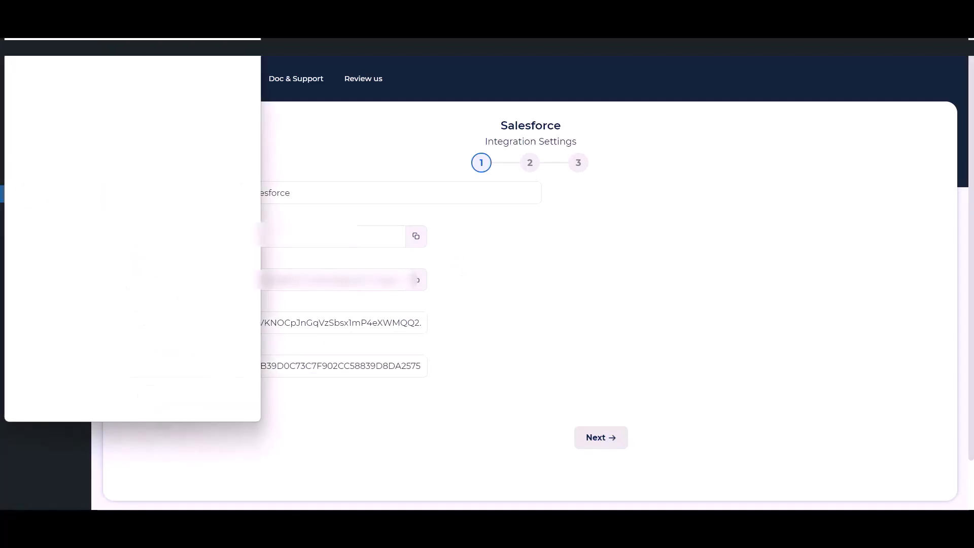
scroll(151, 251, down, 5)
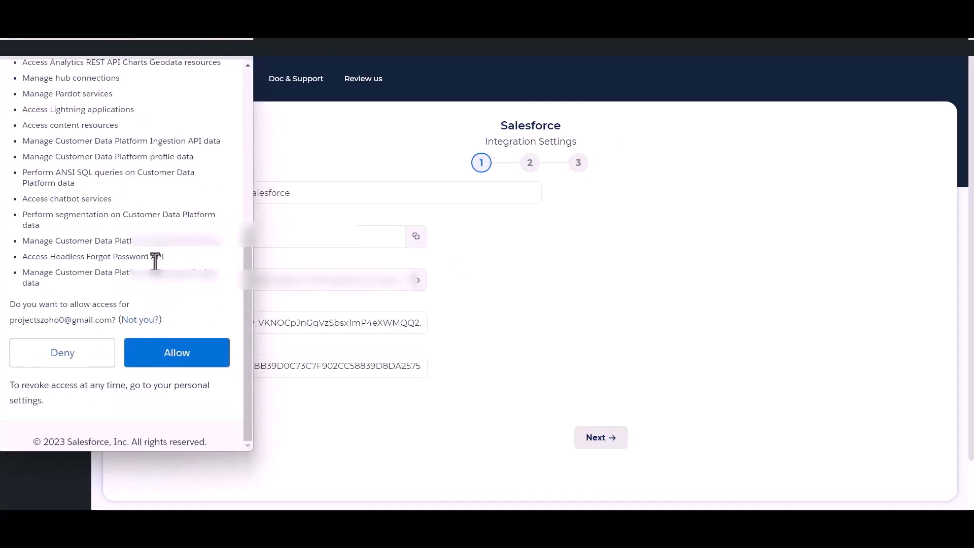
click(177, 355)
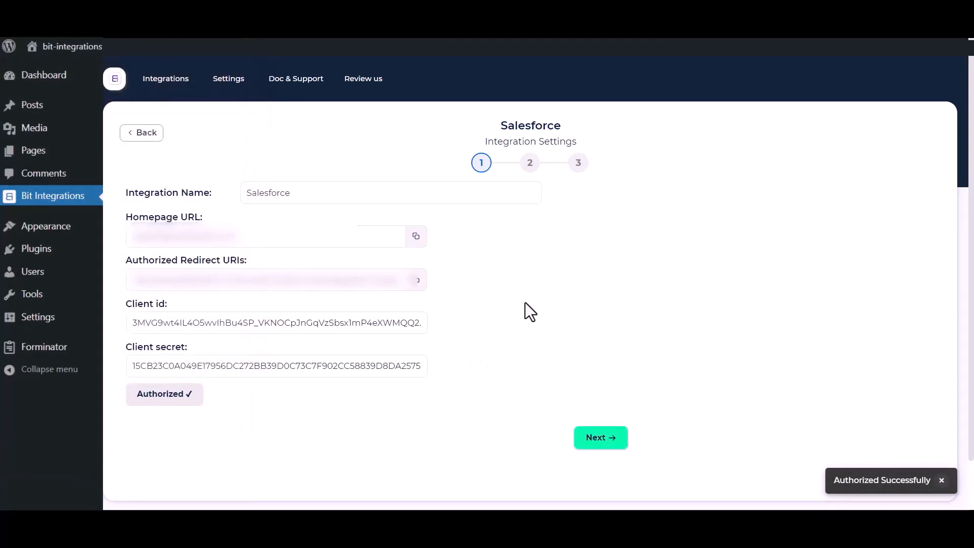
Step: Continue past the authorized connection settings and choose Create lead as the Salesforce action
click(604, 446)
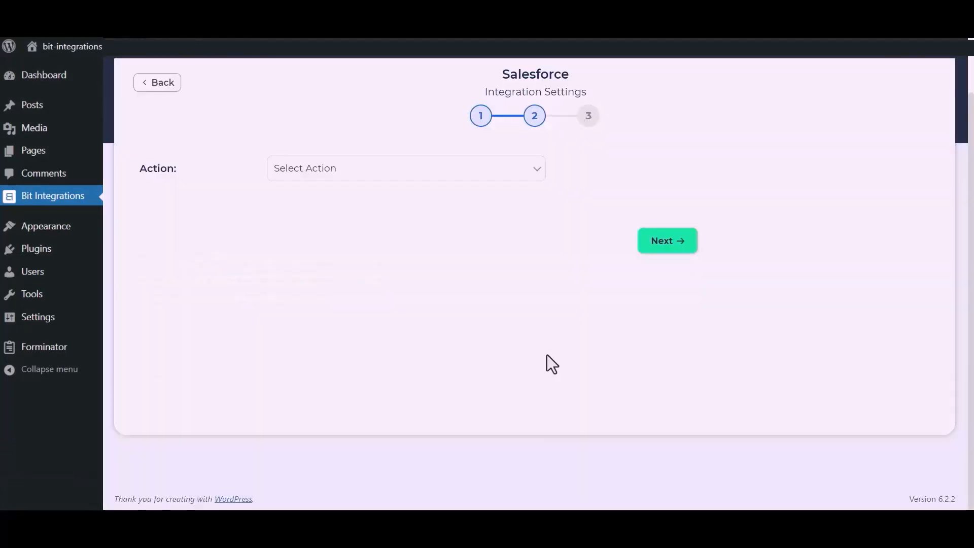
click(481, 173)
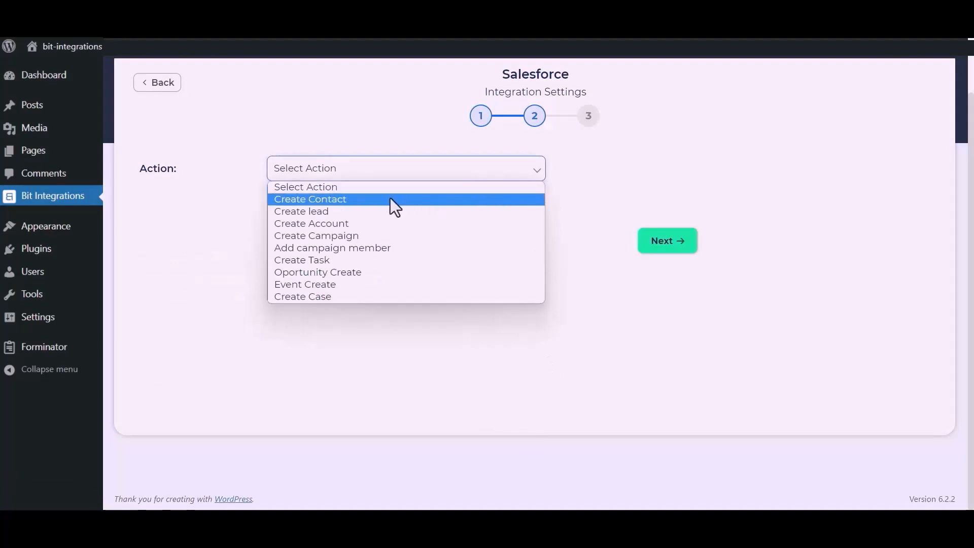
click(339, 213)
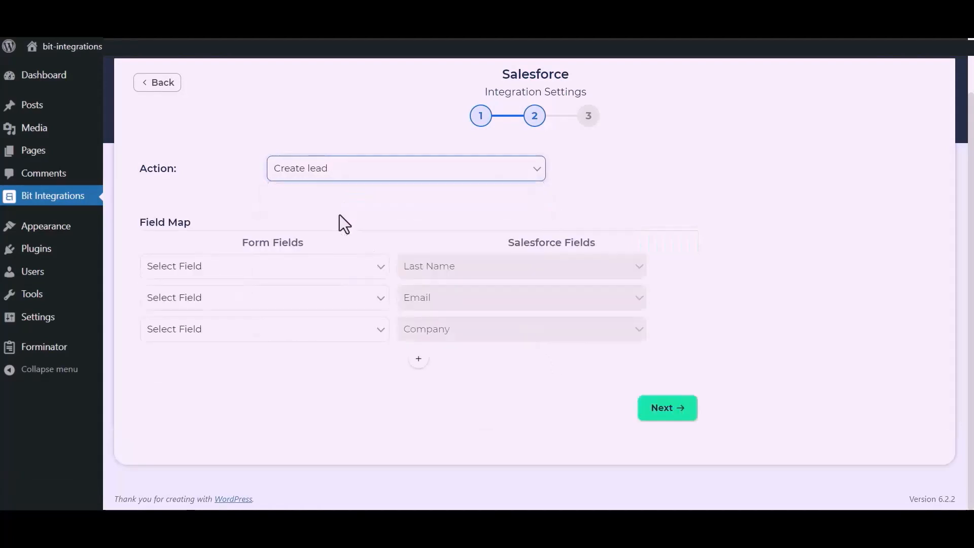
Step: Map the Name form field to Salesforce's Last Name and the Email form field to Email
click(325, 274)
click(229, 311)
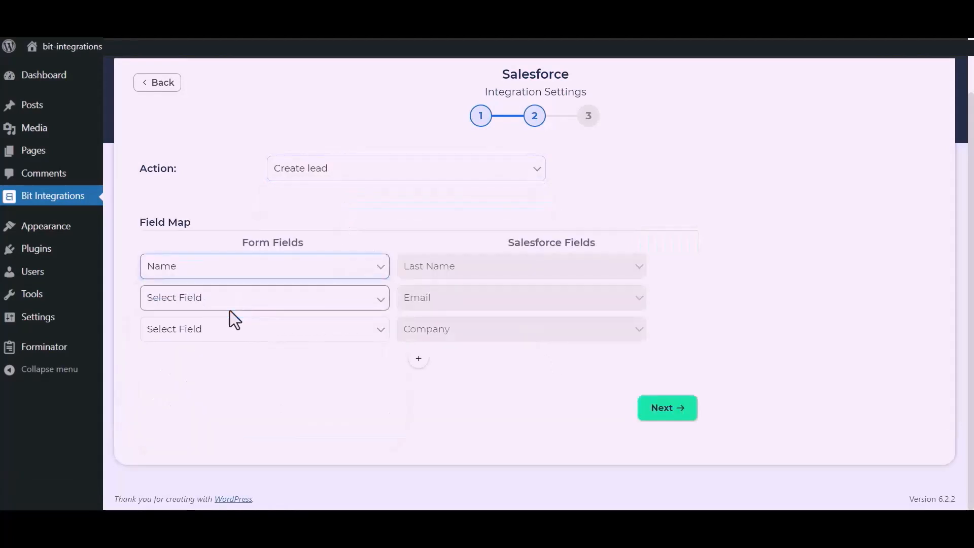
click(258, 307)
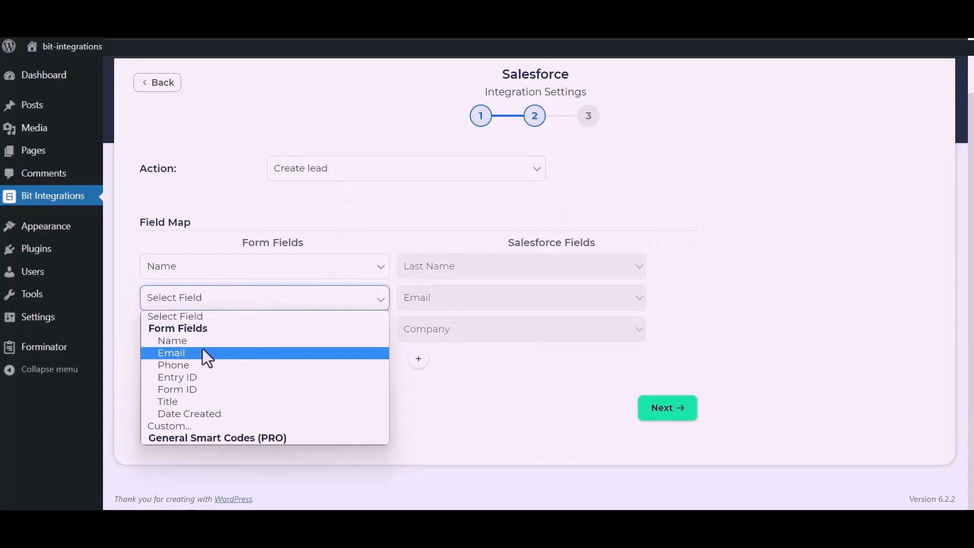
click(203, 350)
Step: Map Salesforce's Company field to the custom value "Bit Apps"
click(233, 337)
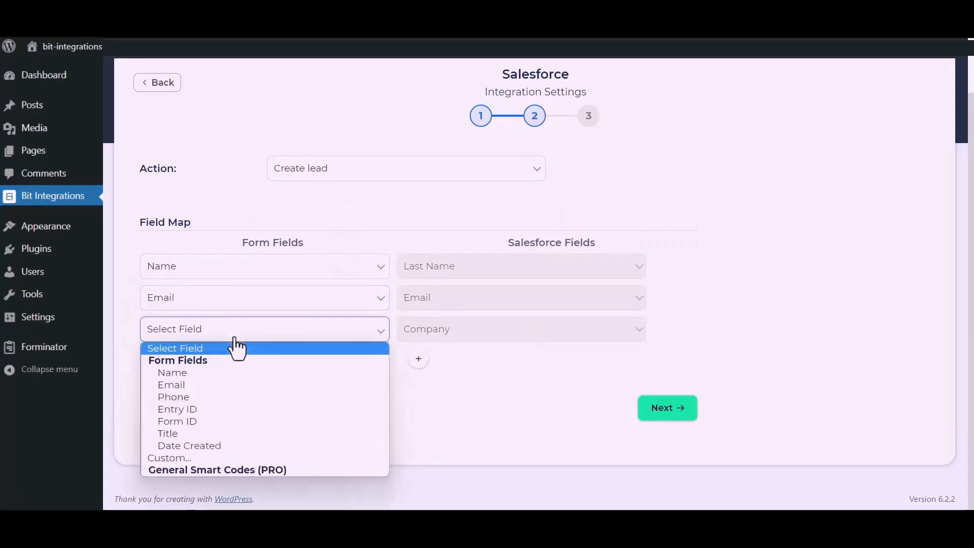
click(175, 458)
click(341, 337)
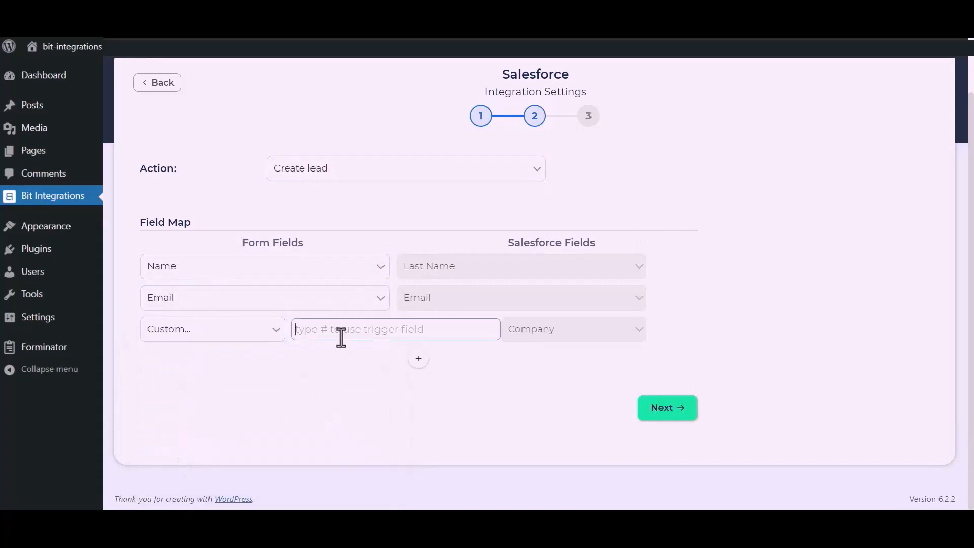
text(Bit A)
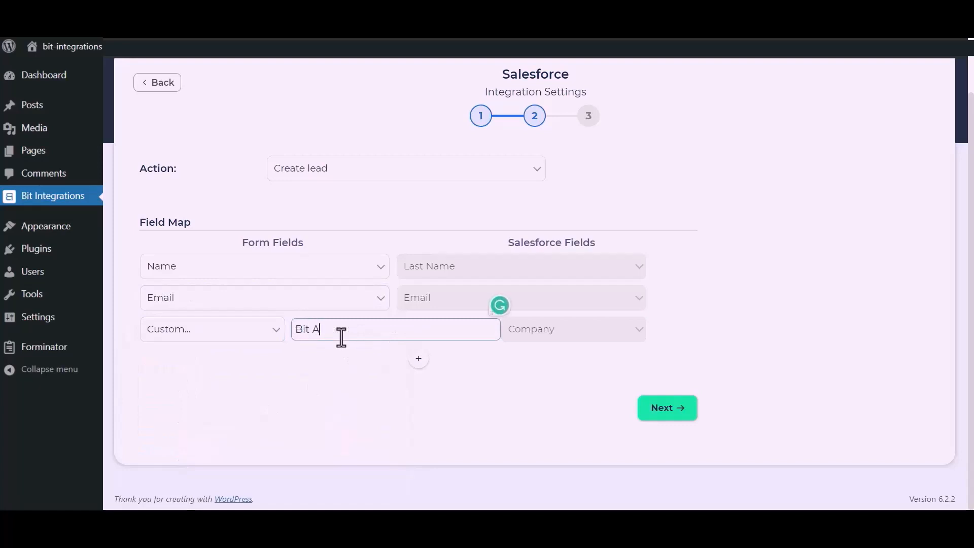
text(pps)
drag(373, 392, 431, 351)
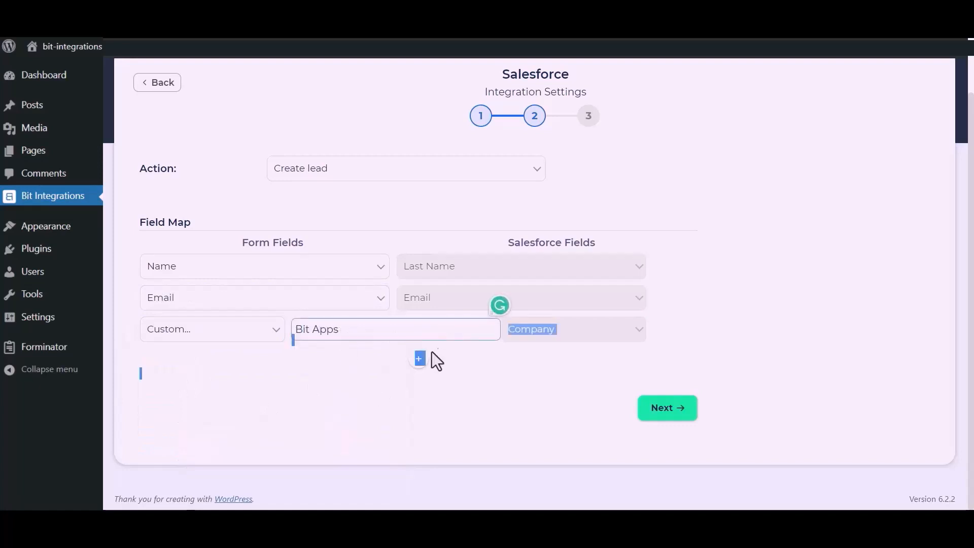
Step: Add a field mapping from the Phone form field to Salesforce's Phone, and finish and save the integration
click(420, 359)
click(315, 364)
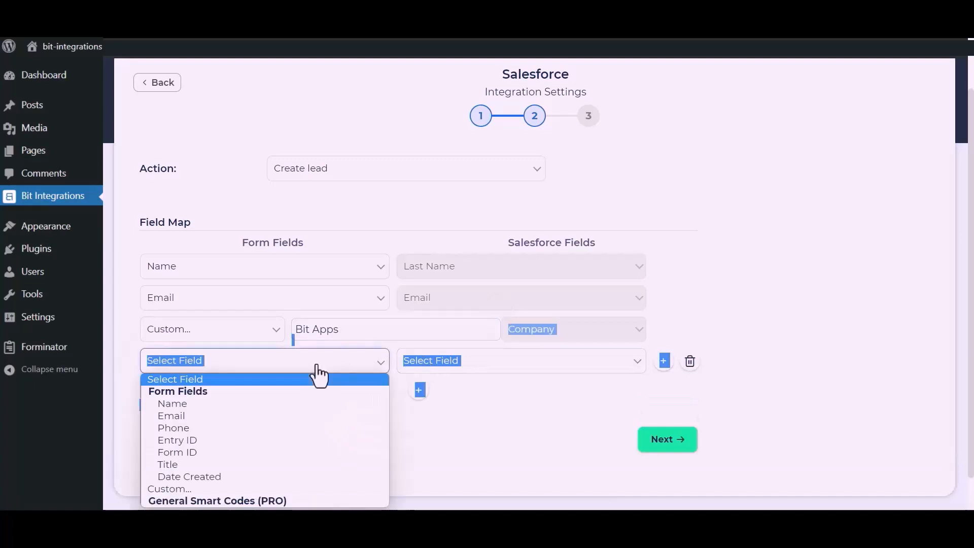
click(175, 427)
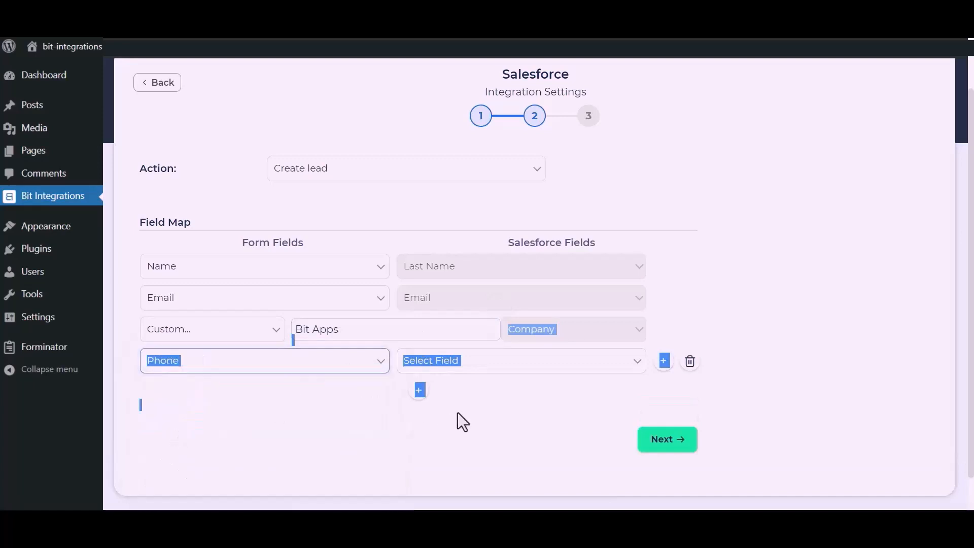
click(525, 363)
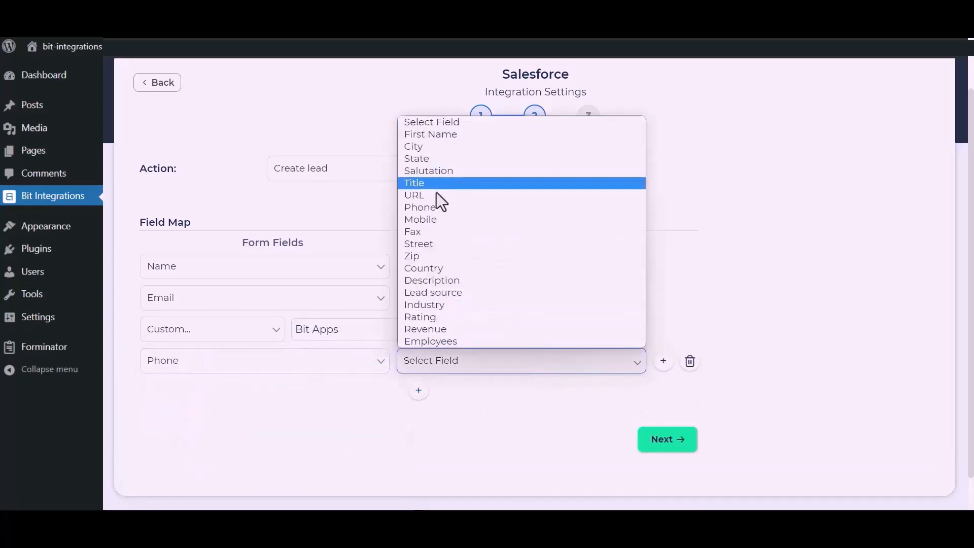
click(433, 209)
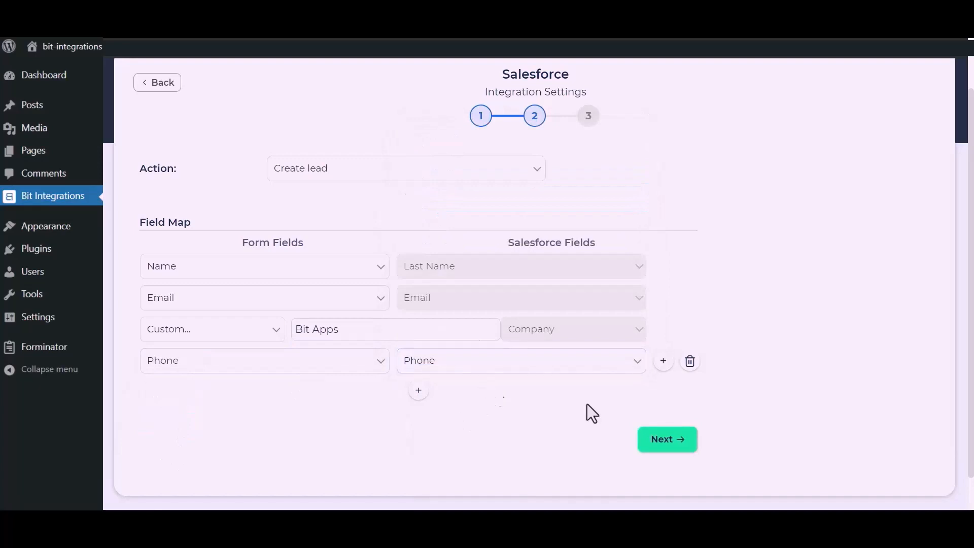
click(671, 440)
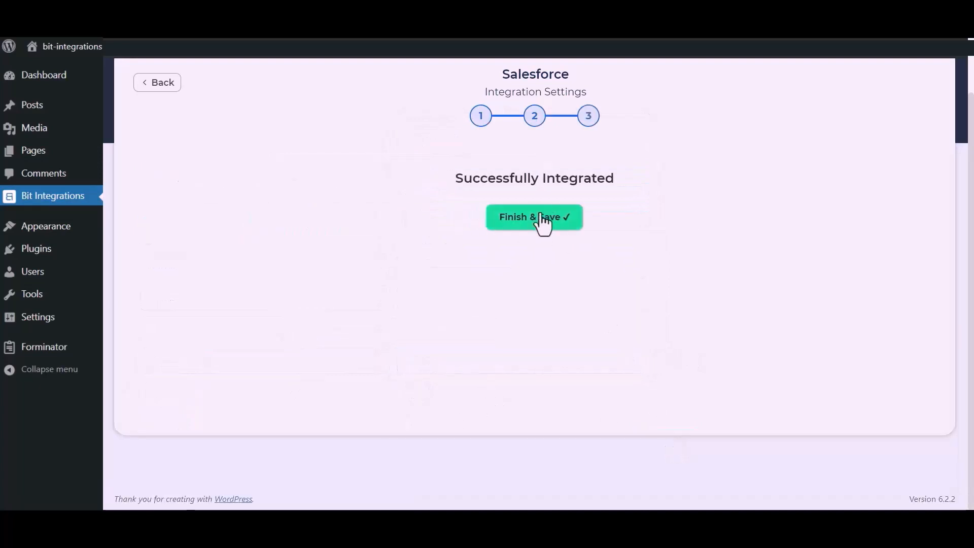
click(541, 223)
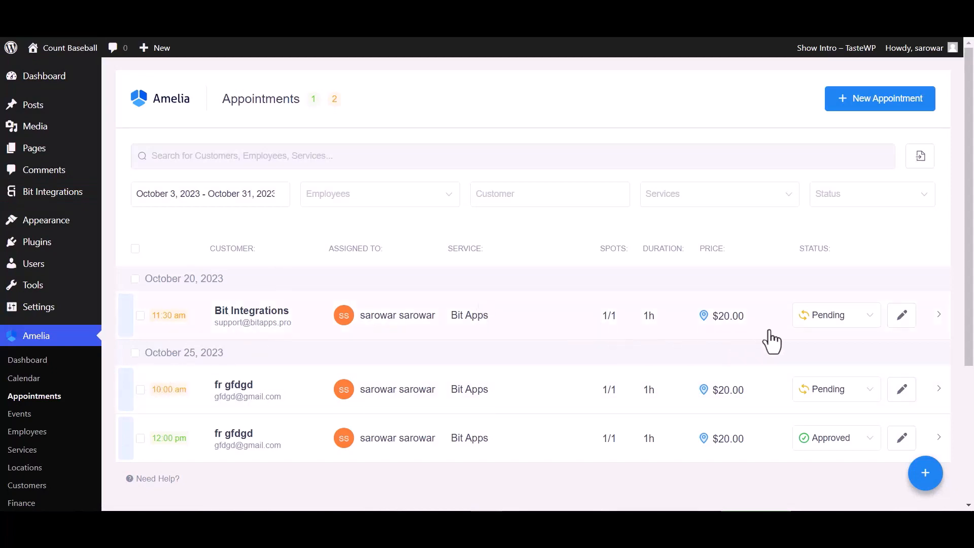
Step: In Amelia's appointments, change the status of the pending October 20, 2023 appointment at 11:30 am
click(814, 320)
click(817, 344)
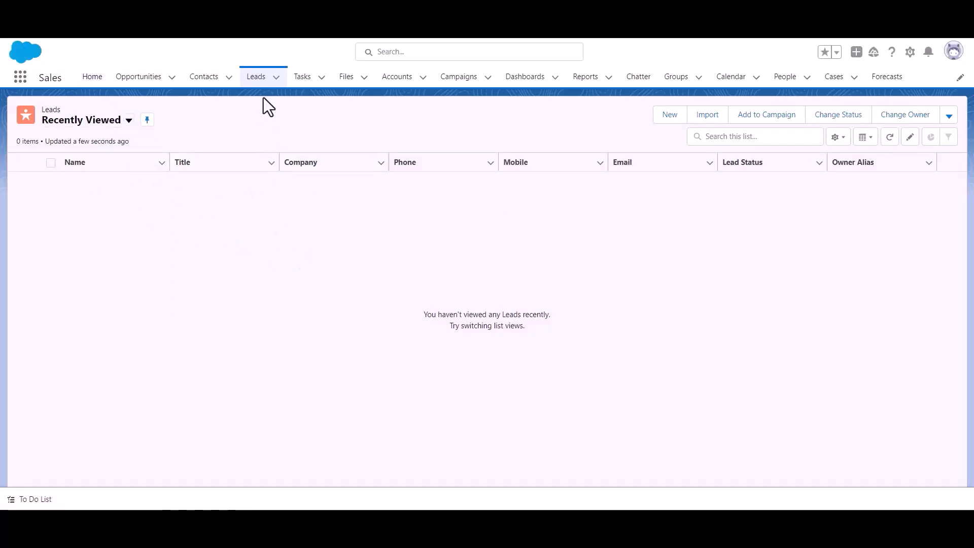
Step: Switch to Salesforce and reload the Leads list to check for the lead from the Amelia appointment
click(257, 77)
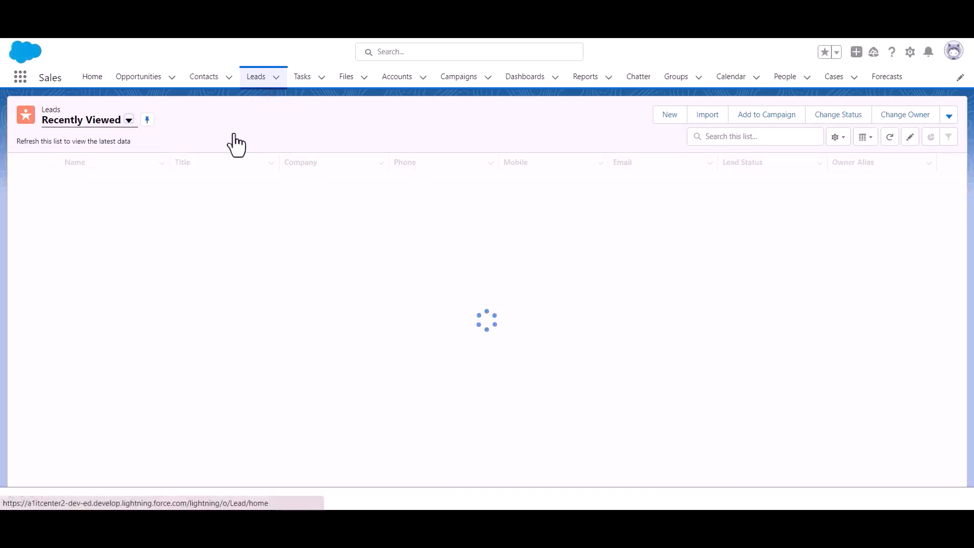